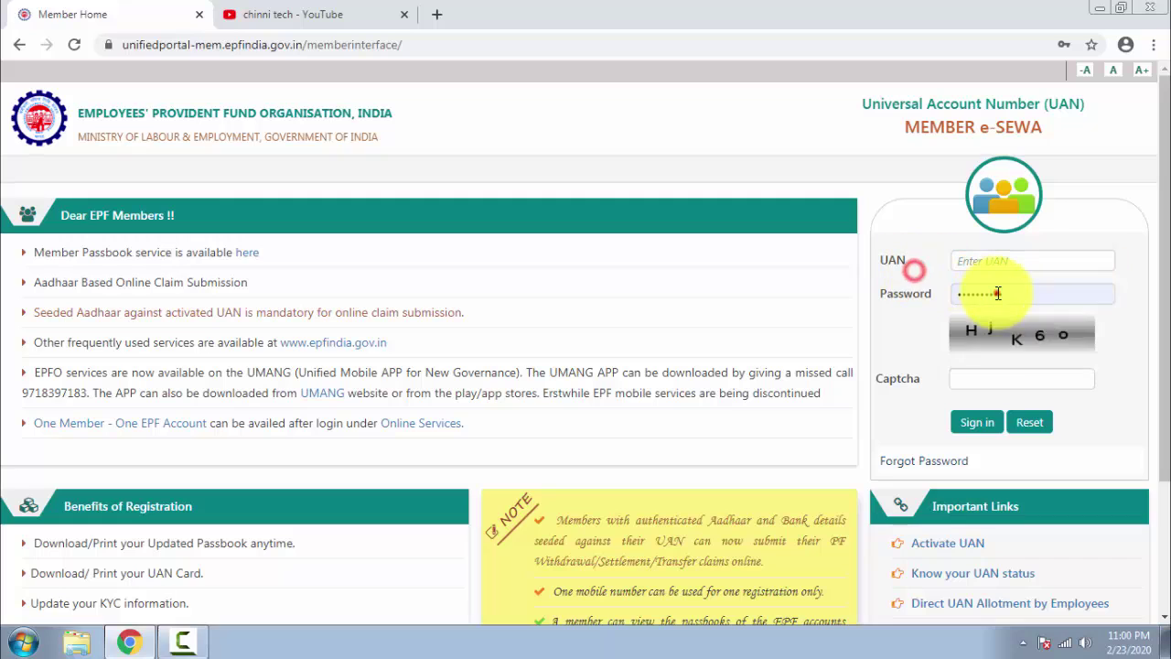
Dismiss the browser's saved-login suggestions so the UAN and password fields stay blank.
{"action": "left_click", "coordinate": [841, 253]}
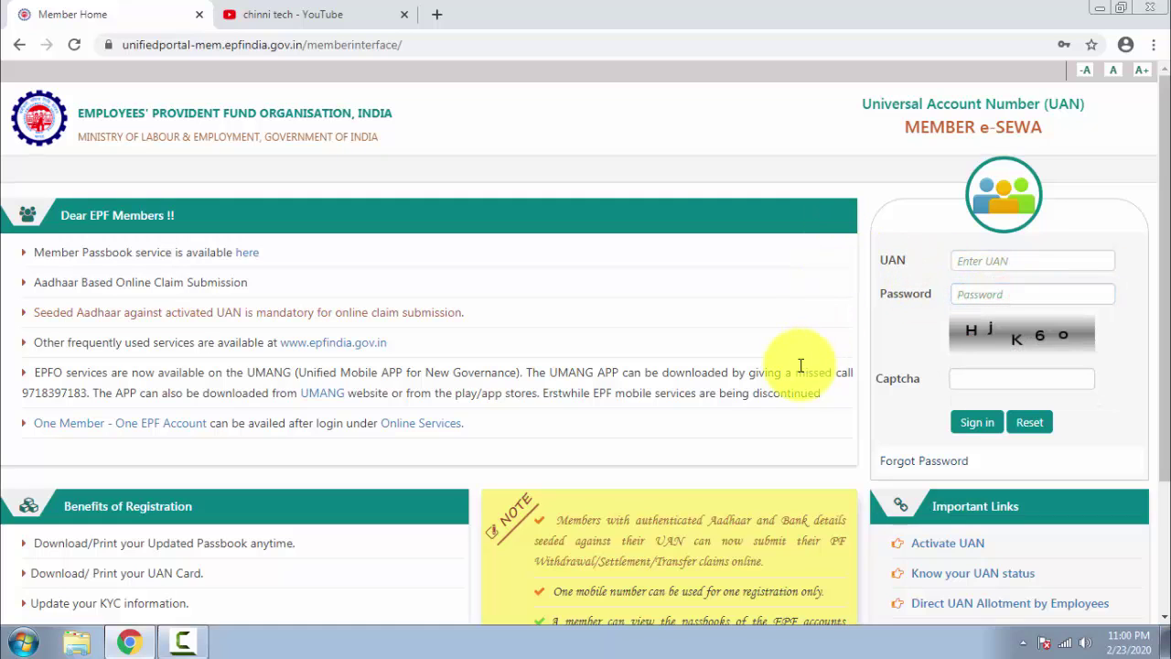
{"action": "left_click", "coordinate": [186, 645]}
{"action": "left_click", "coordinate": [185, 645]}
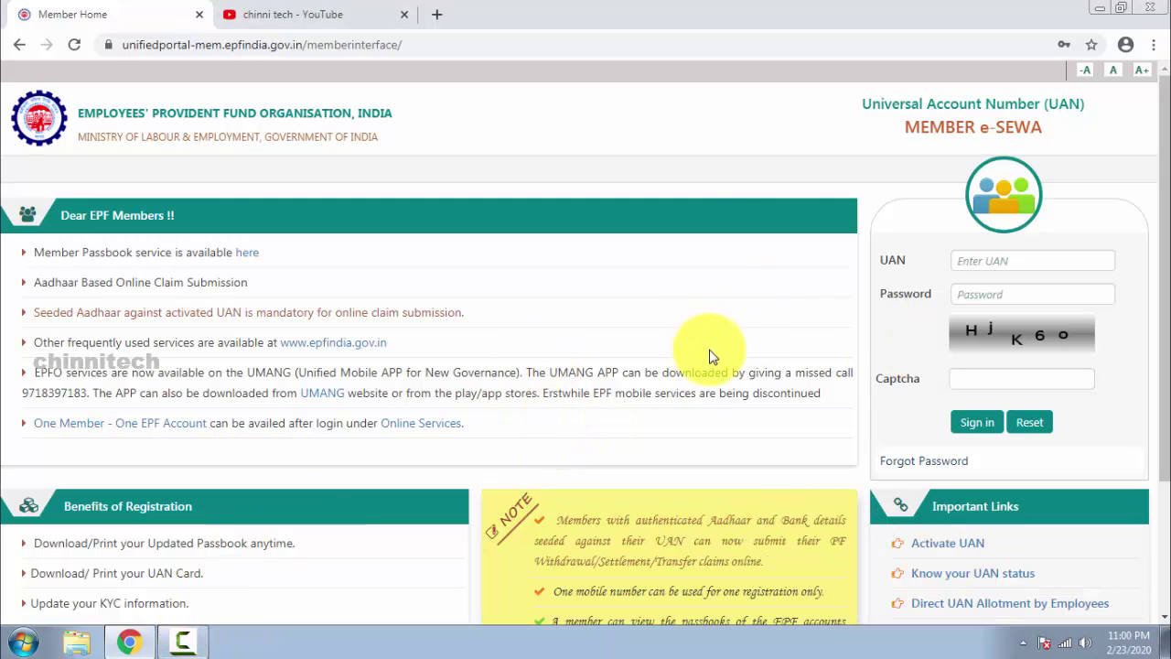
{"action": "left_click", "coordinate": [308, 14]}
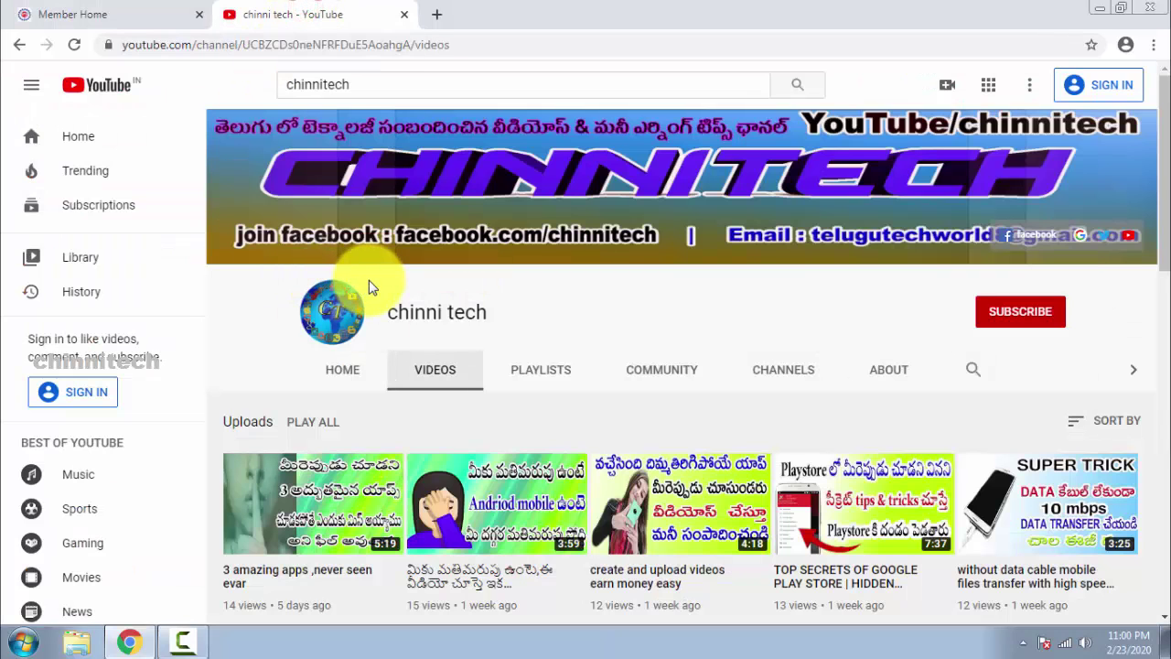
{"action": "scroll", "coordinate": [369, 292], "scroll_direction": "down", "scroll_amount": 1}
{"action": "scroll", "coordinate": [391, 344], "scroll_direction": "up", "scroll_amount": 1}
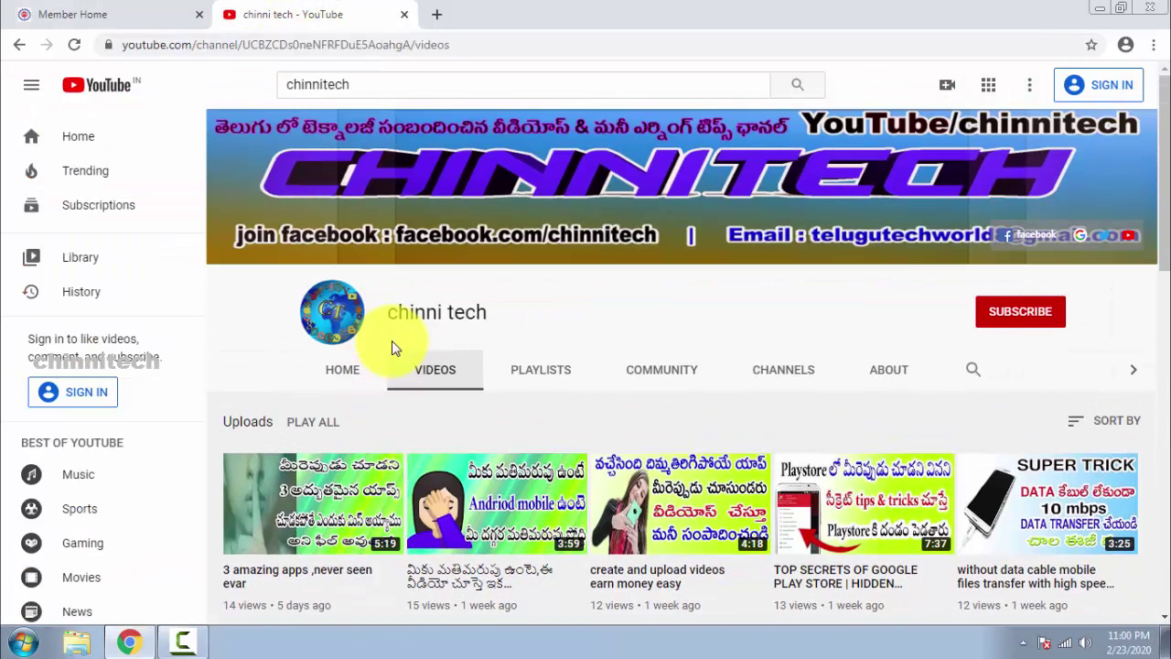
{"action": "scroll", "coordinate": [658, 398], "scroll_direction": "down", "scroll_amount": 4}
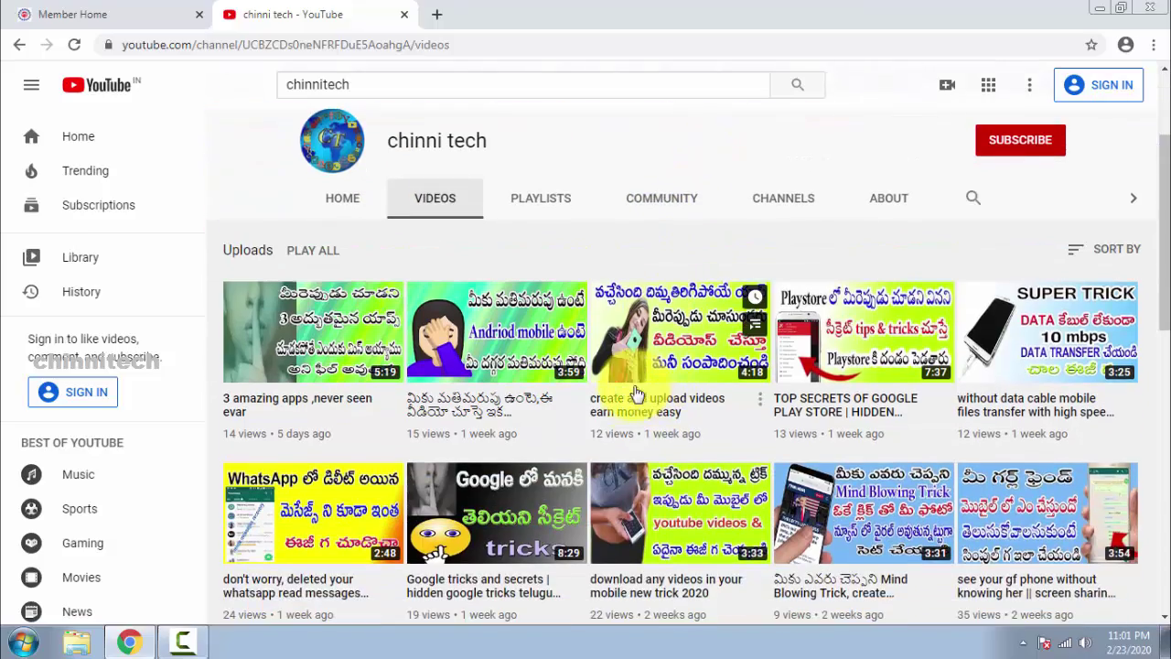
{"action": "scroll", "coordinate": [640, 405], "scroll_direction": "down", "scroll_amount": 2}
{"action": "scroll", "coordinate": [632, 393], "scroll_direction": "up", "scroll_amount": 6}
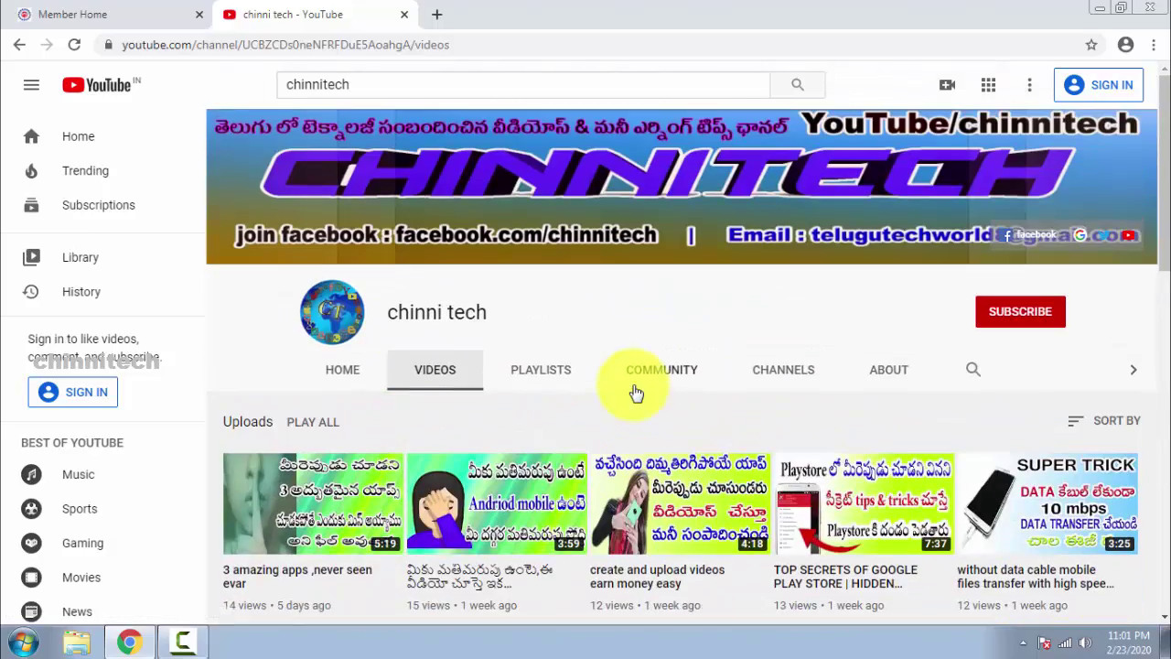
{"action": "left_click", "coordinate": [97, 11]}
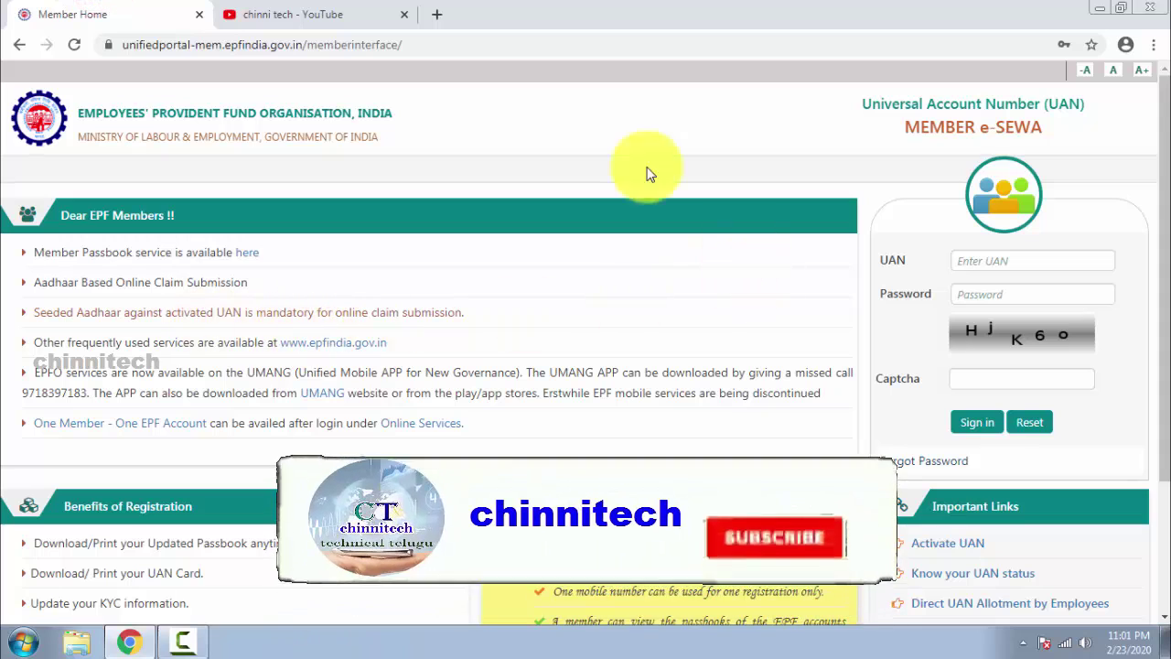
{"action": "left_click_drag", "start_coordinate": [106, 45], "coordinate": [457, 45]}
{"action": "left_click", "coordinate": [452, 104]}
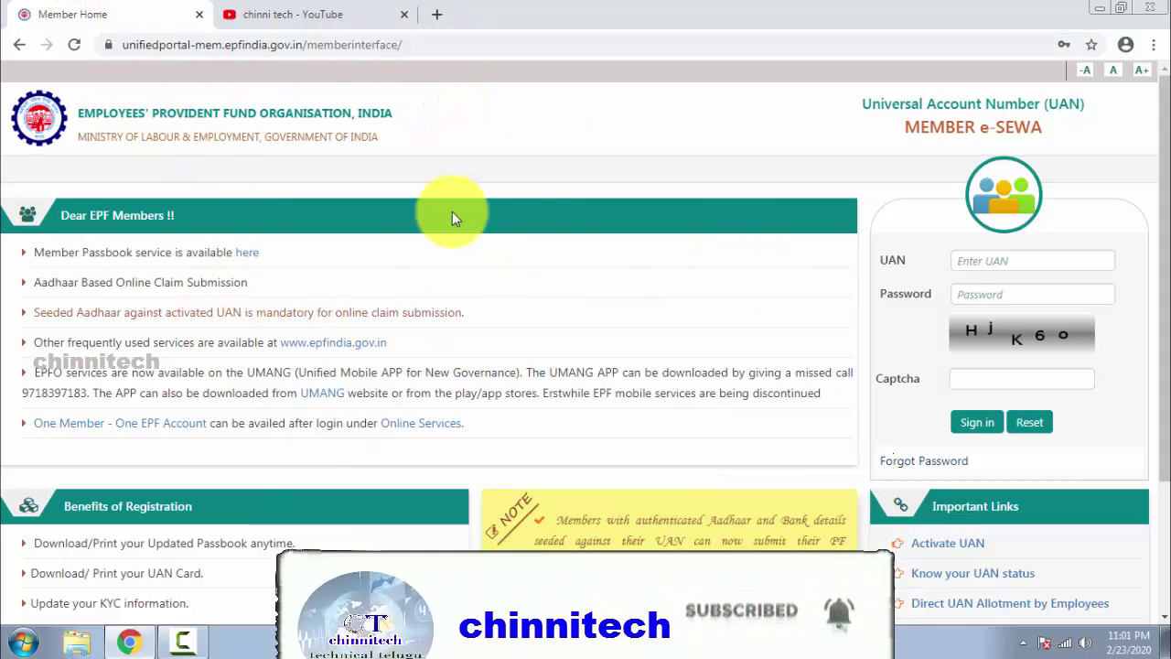
{"action": "scroll", "coordinate": [432, 320], "scroll_direction": "down", "scroll_amount": 1}
{"action": "scroll", "coordinate": [432, 320], "scroll_direction": "down", "scroll_amount": 1}
{"action": "scroll", "coordinate": [220, 417], "scroll_direction": "up", "scroll_amount": 2}
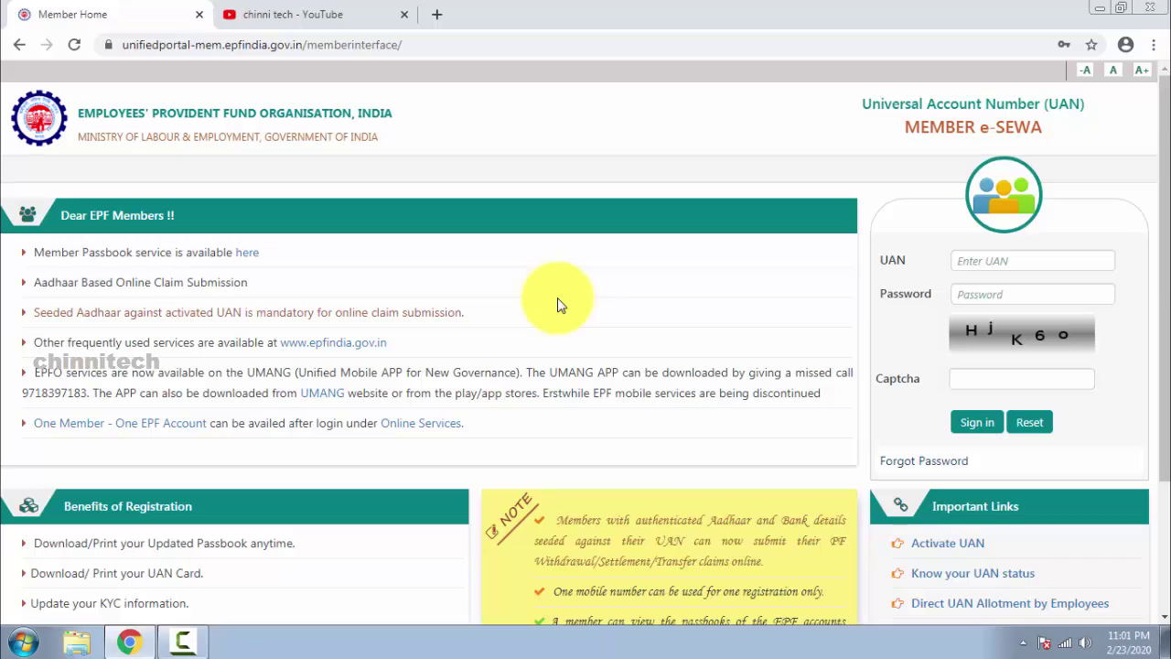
{"action": "scroll", "coordinate": [560, 304], "scroll_direction": "down", "scroll_amount": 1}
{"action": "scroll", "coordinate": [561, 306], "scroll_direction": "up", "scroll_amount": 1}
{"action": "left_click_drag", "start_coordinate": [865, 257], "coordinate": [935, 296]}
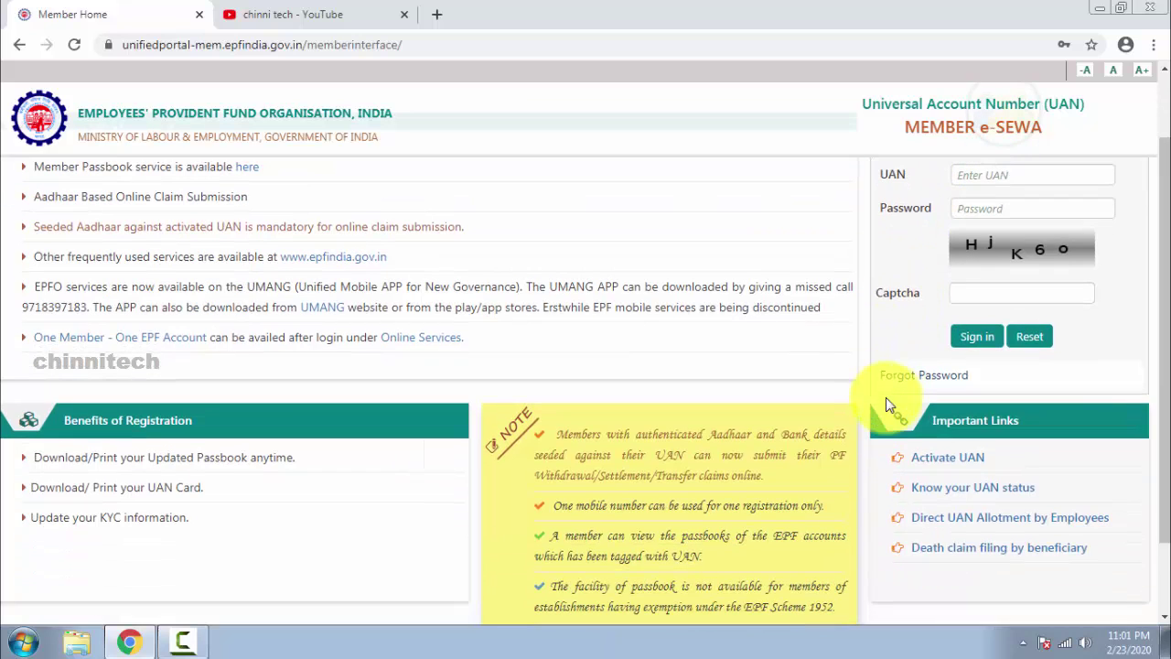
{"action": "scroll", "coordinate": [595, 361], "scroll_direction": "down", "scroll_amount": 2}
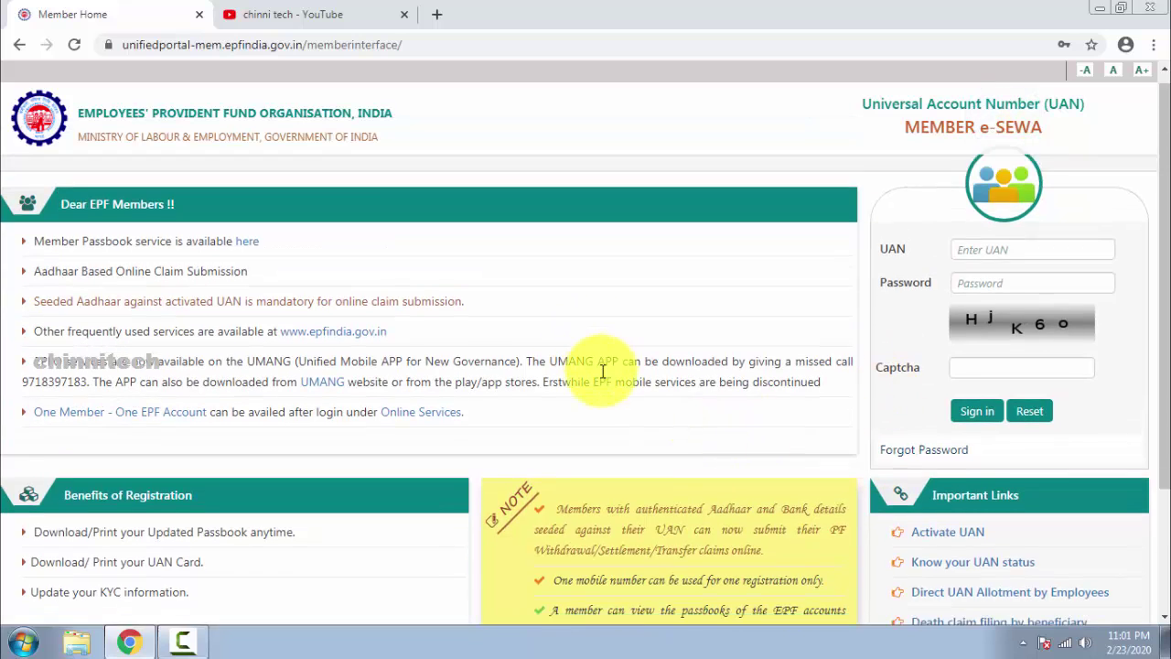
{"action": "scroll", "coordinate": [965, 279], "scroll_direction": "up", "scroll_amount": 2}
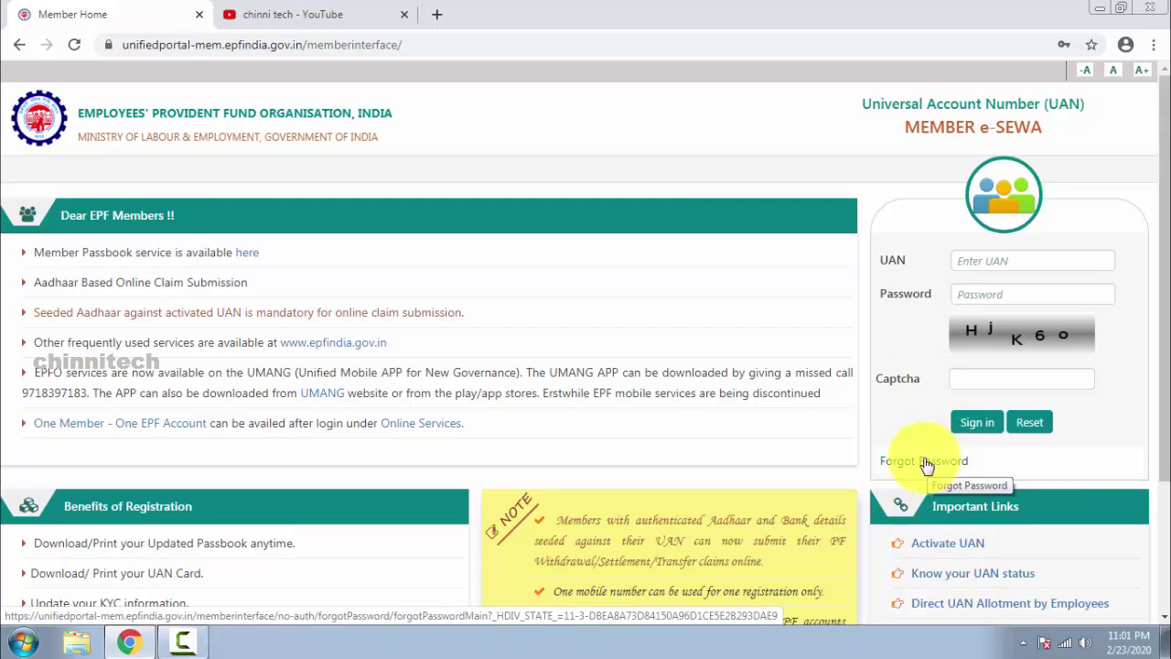
{"action": "scroll", "coordinate": [878, 471], "scroll_direction": "down", "scroll_amount": 2}
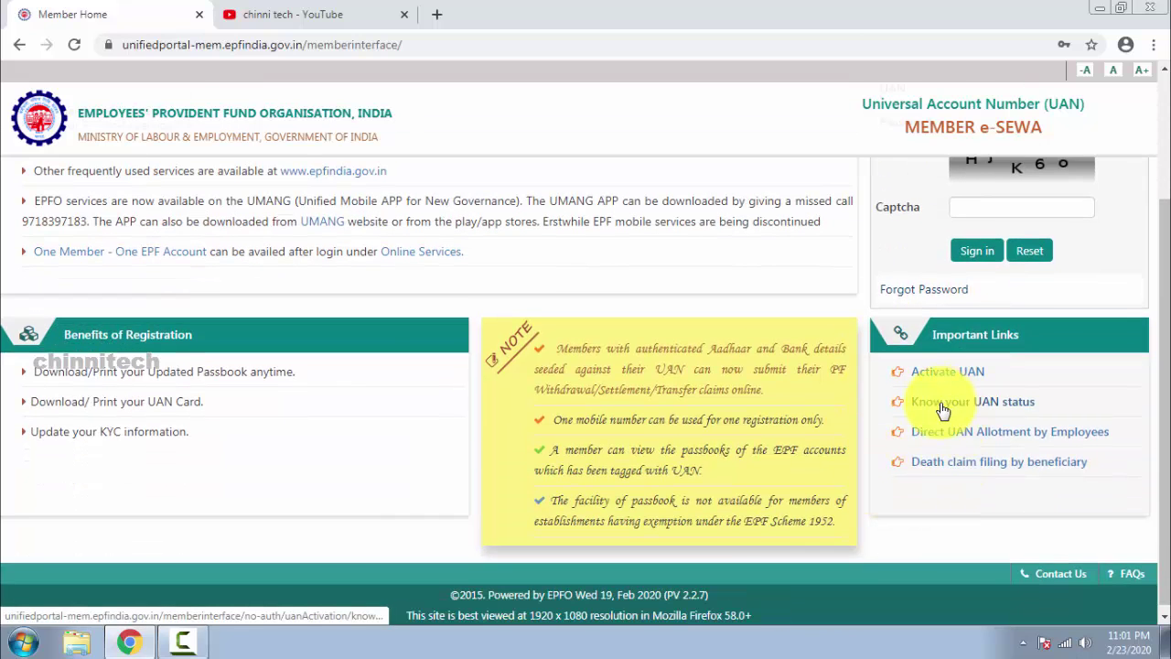
{"action": "left_click", "coordinate": [437, 45]}
Open Know Your UAN and look up by member ID in ANDHRA PRADESH, office VISHAKAPATNAM.
{"action": "left_click", "coordinate": [740, 358]}
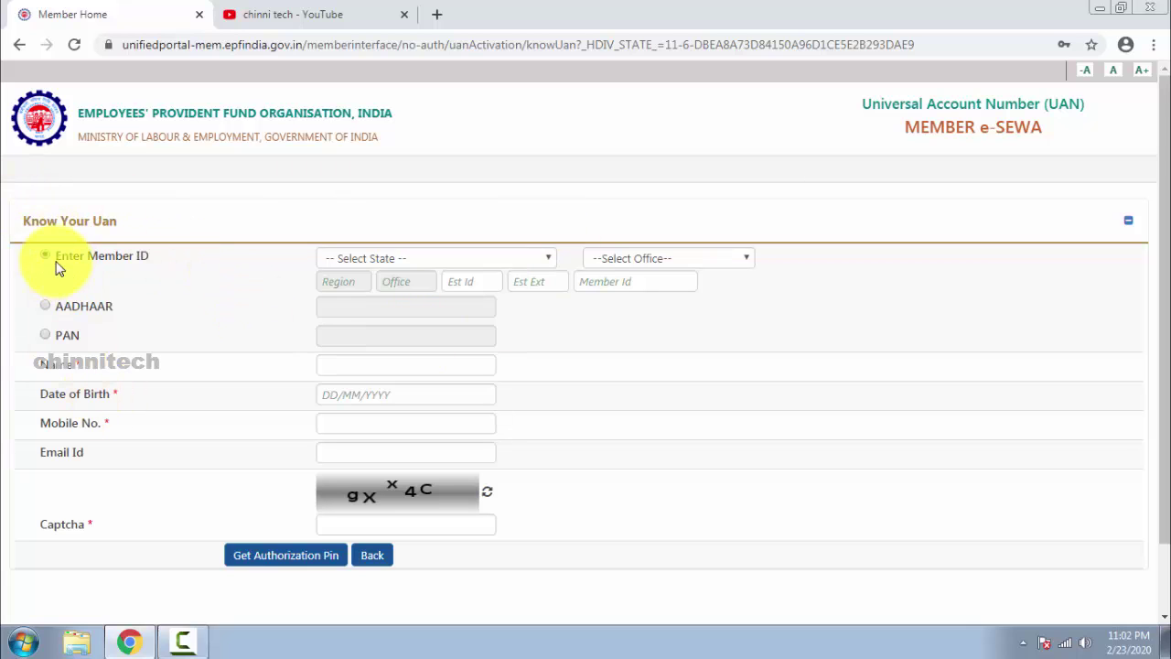
{"action": "left_click_drag", "start_coordinate": [56, 261], "coordinate": [152, 262]}
{"action": "left_click", "coordinate": [389, 258]}
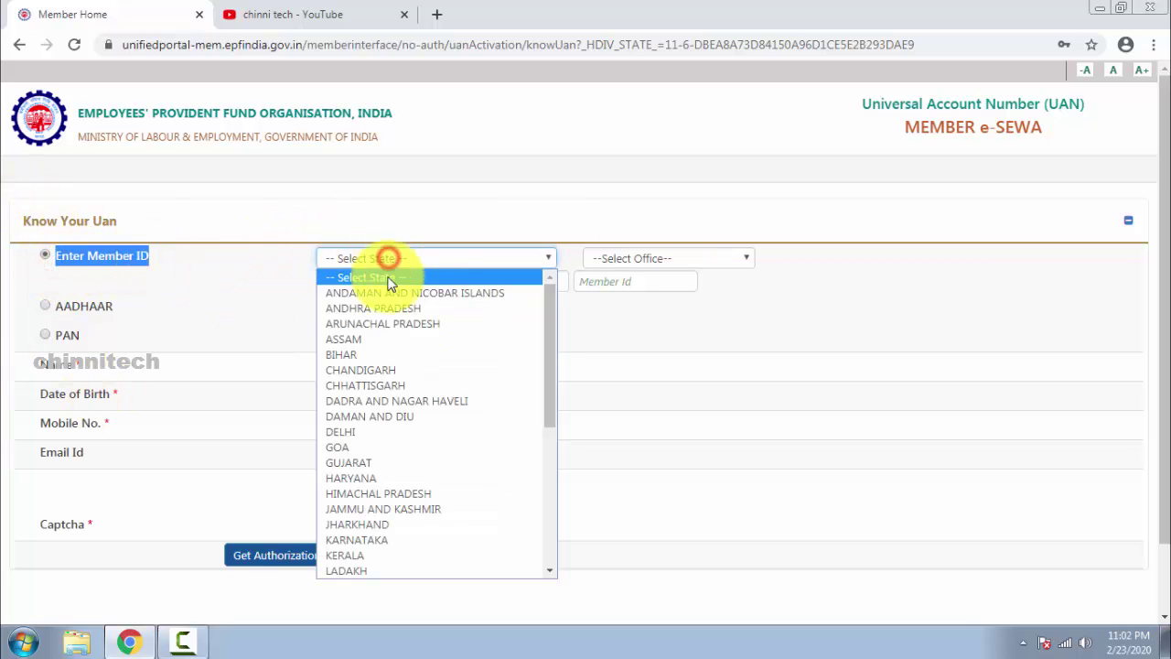
{"action": "left_click", "coordinate": [393, 309]}
{"action": "left_click", "coordinate": [653, 260]}
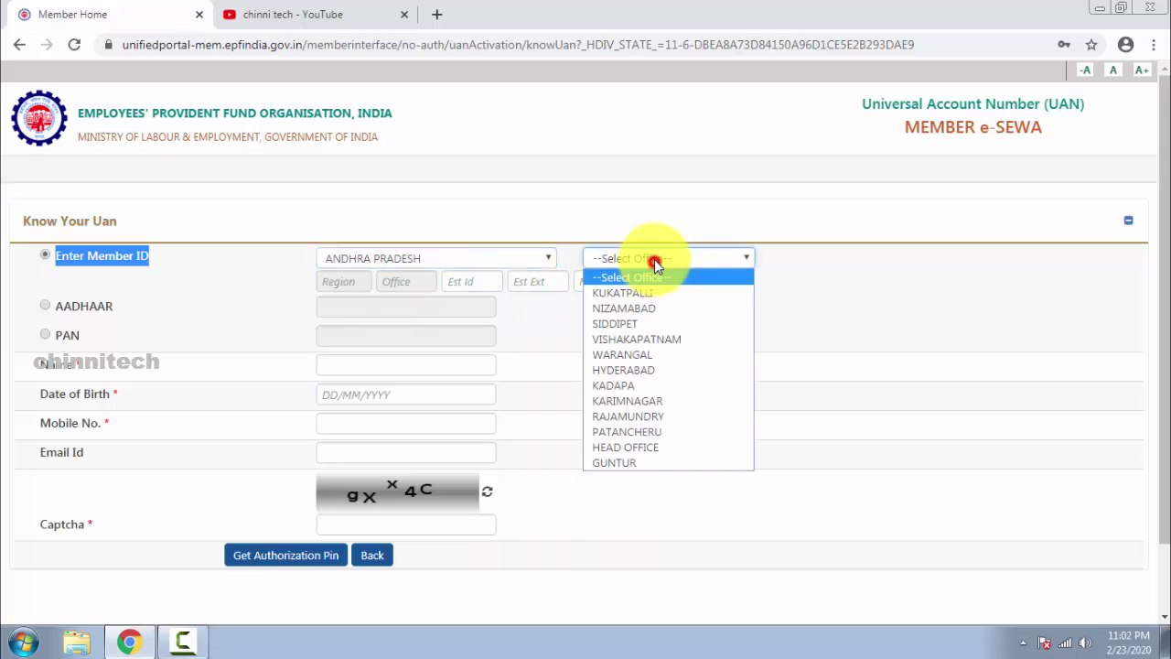
{"action": "left_click", "coordinate": [640, 338]}
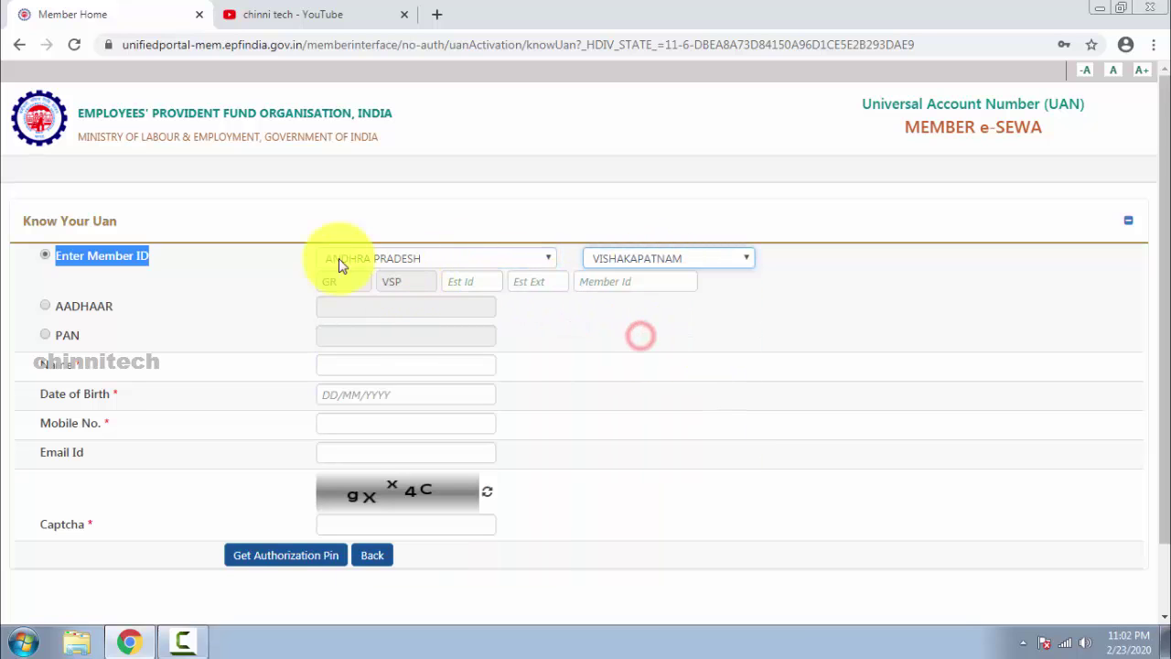
Move through the establishment ID and member ID fields, then reopen the state list.
{"action": "left_click", "coordinate": [485, 282]}
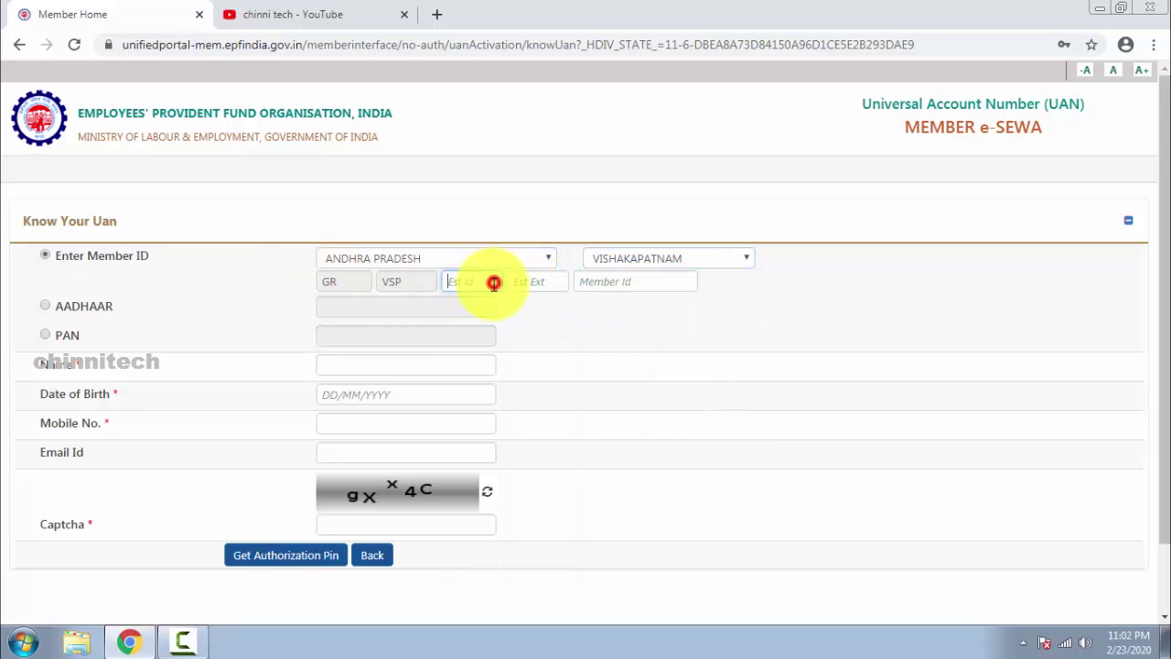
{"action": "left_click", "coordinate": [670, 284]}
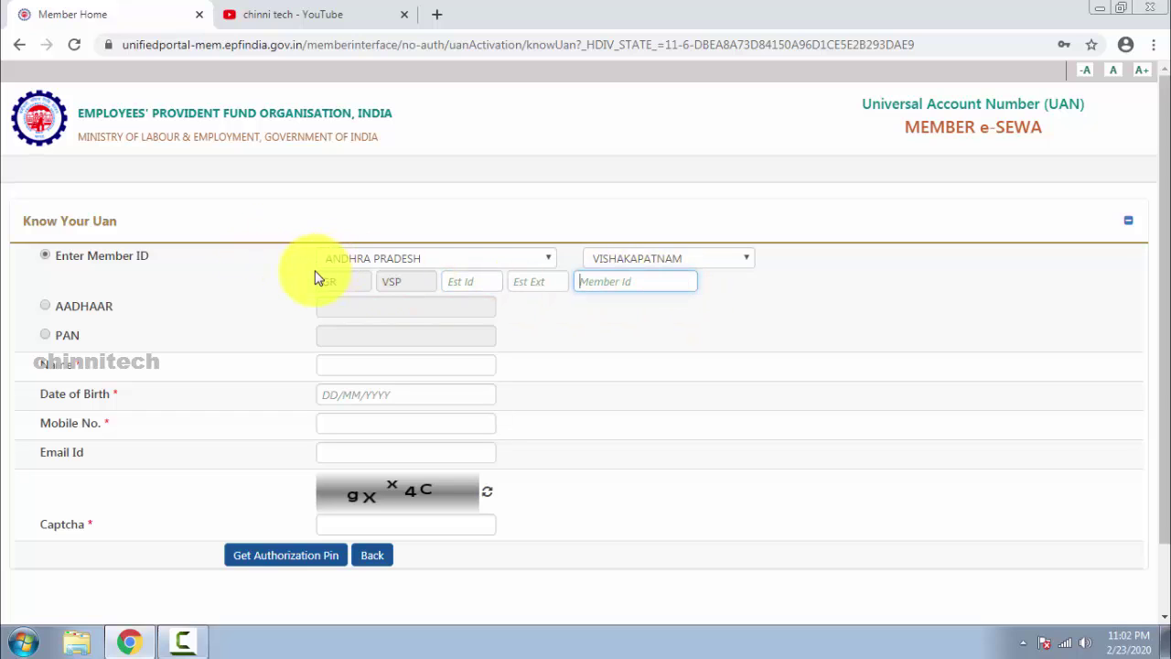
{"action": "left_click_drag", "start_coordinate": [295, 259], "coordinate": [653, 269]}
{"action": "left_click", "coordinate": [658, 273]}
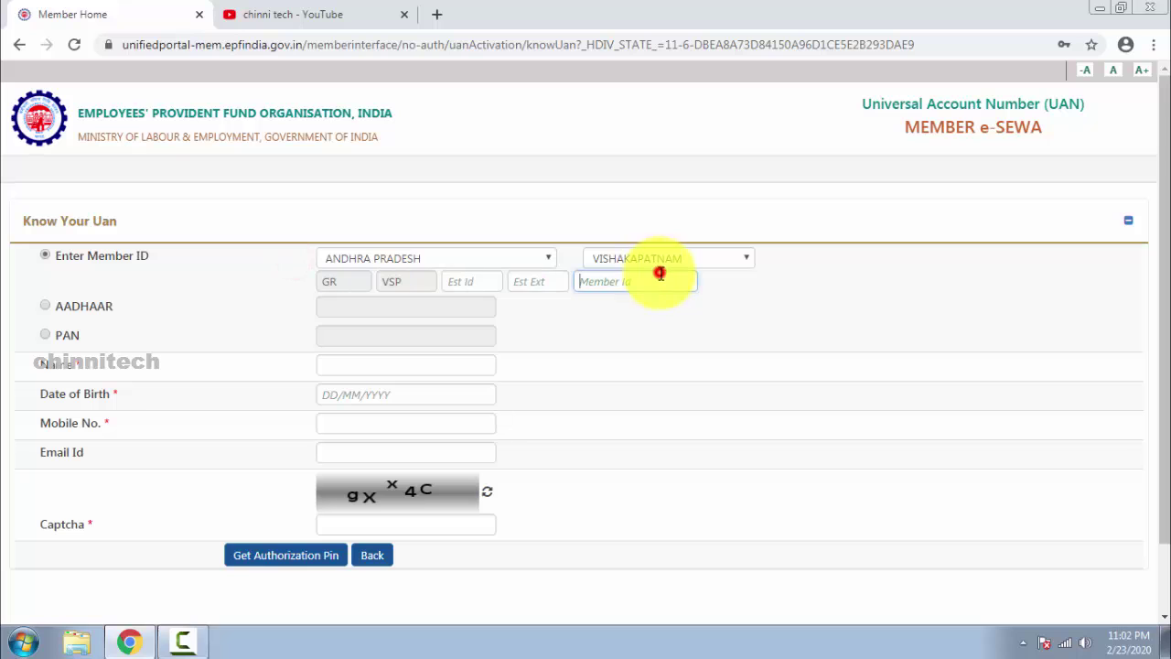
{"action": "left_click", "coordinate": [339, 259]}
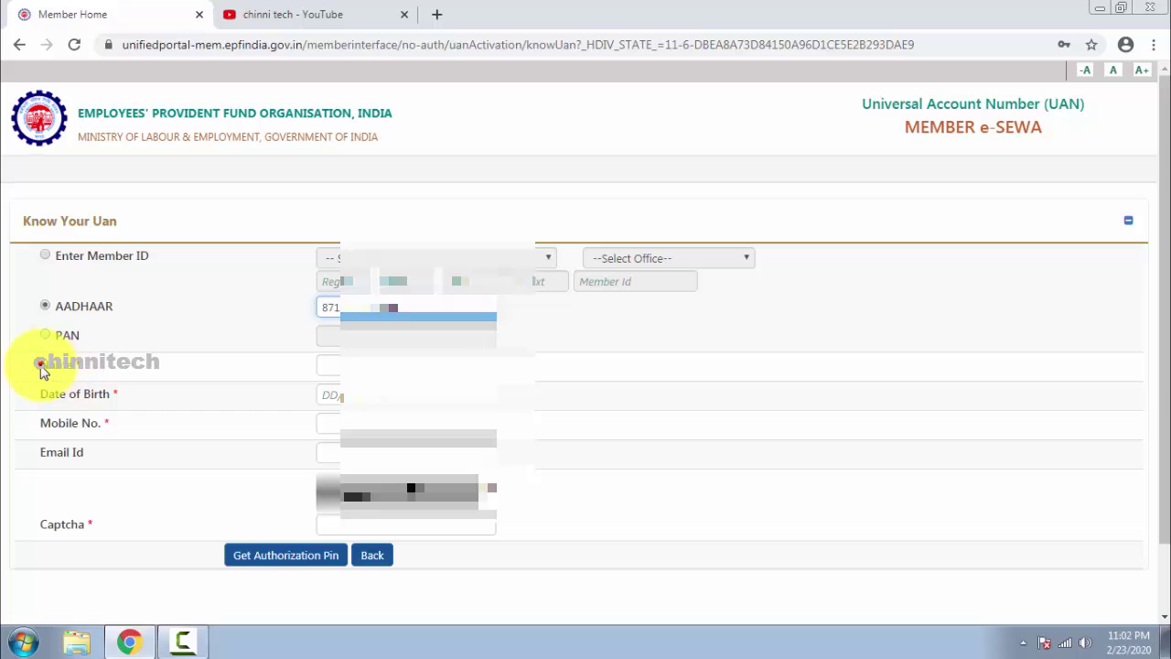
Enter the member's name and date of birth on the Know Your UAN form.
{"action": "left_click_drag", "start_coordinate": [41, 364], "coordinate": [87, 371]}
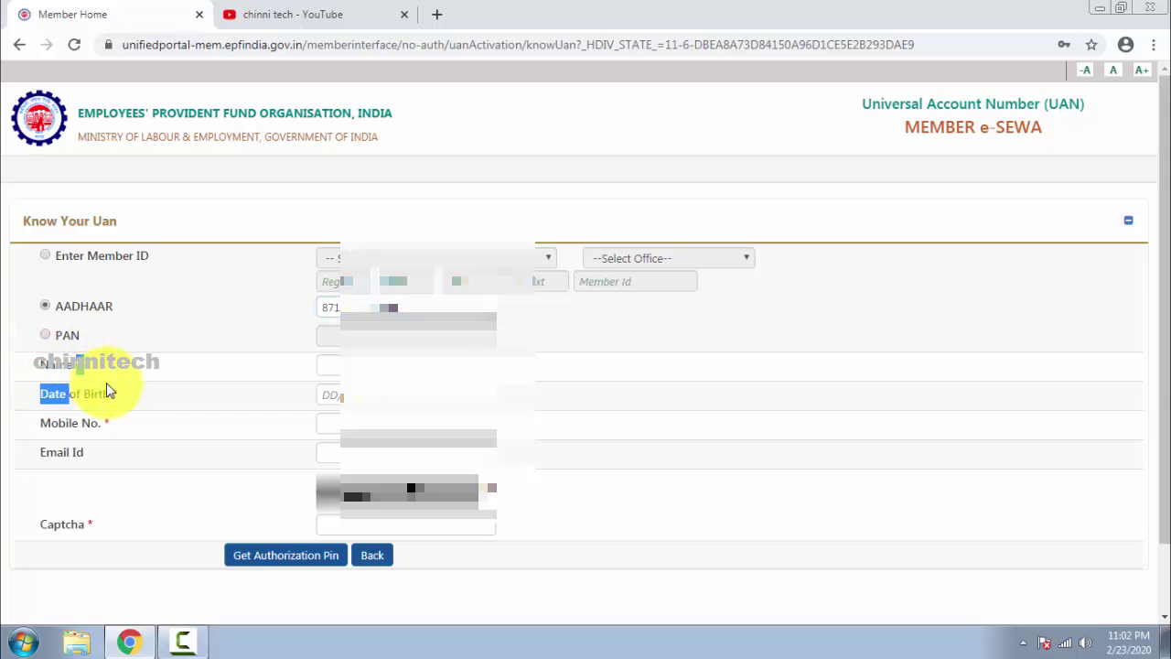
{"action": "left_click", "coordinate": [118, 387]}
{"action": "double_click", "coordinate": [109, 423]}
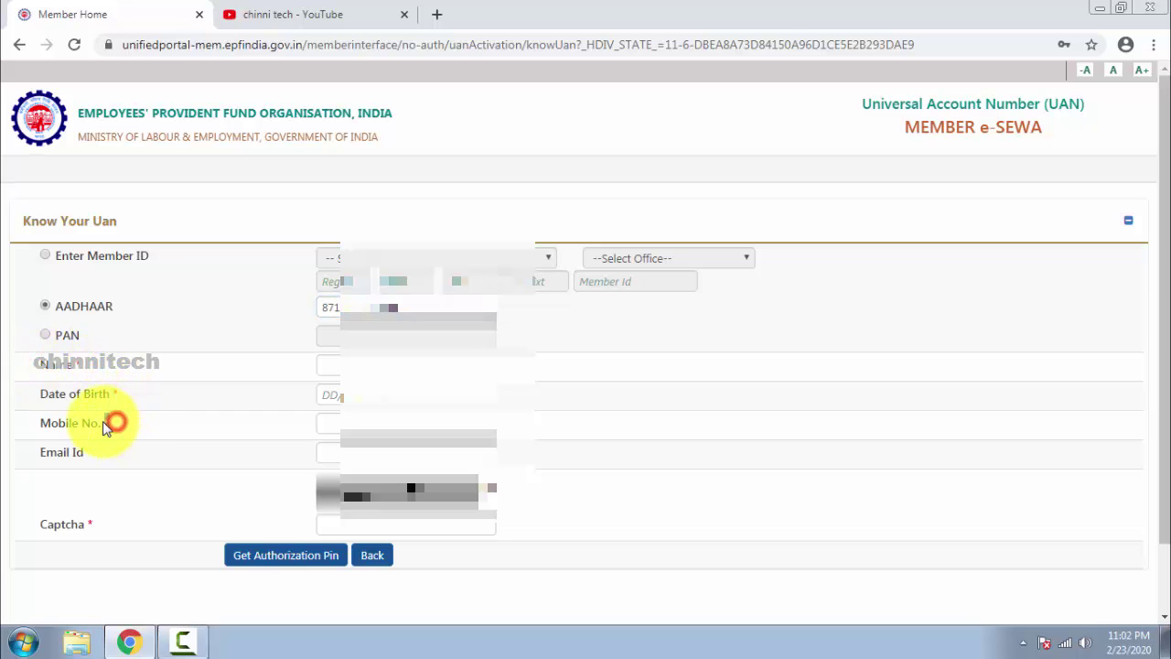
{"action": "double_click", "coordinate": [82, 370]}
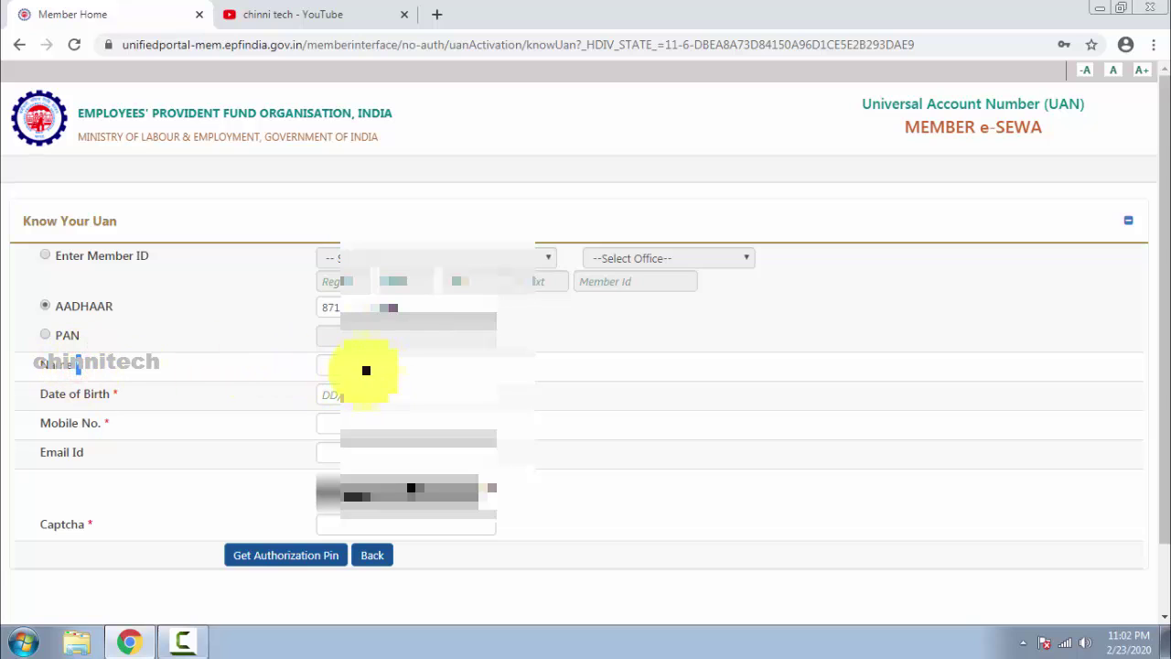
{"action": "left_click", "coordinate": [357, 362]}
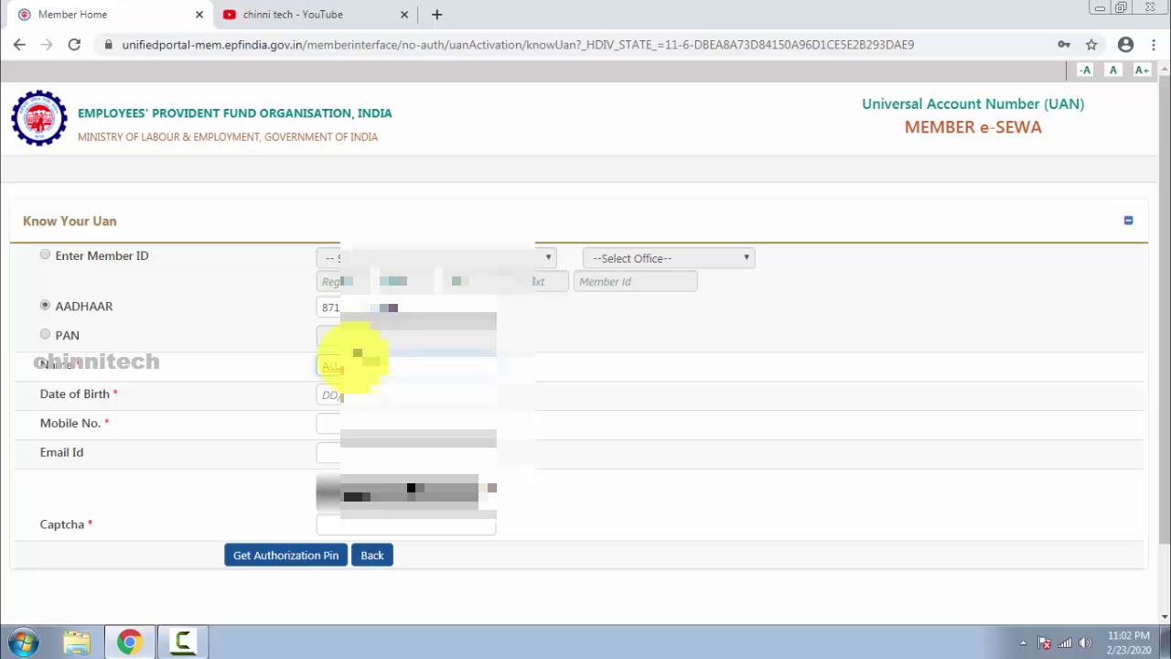
{"action": "key", "text": "Tab"}
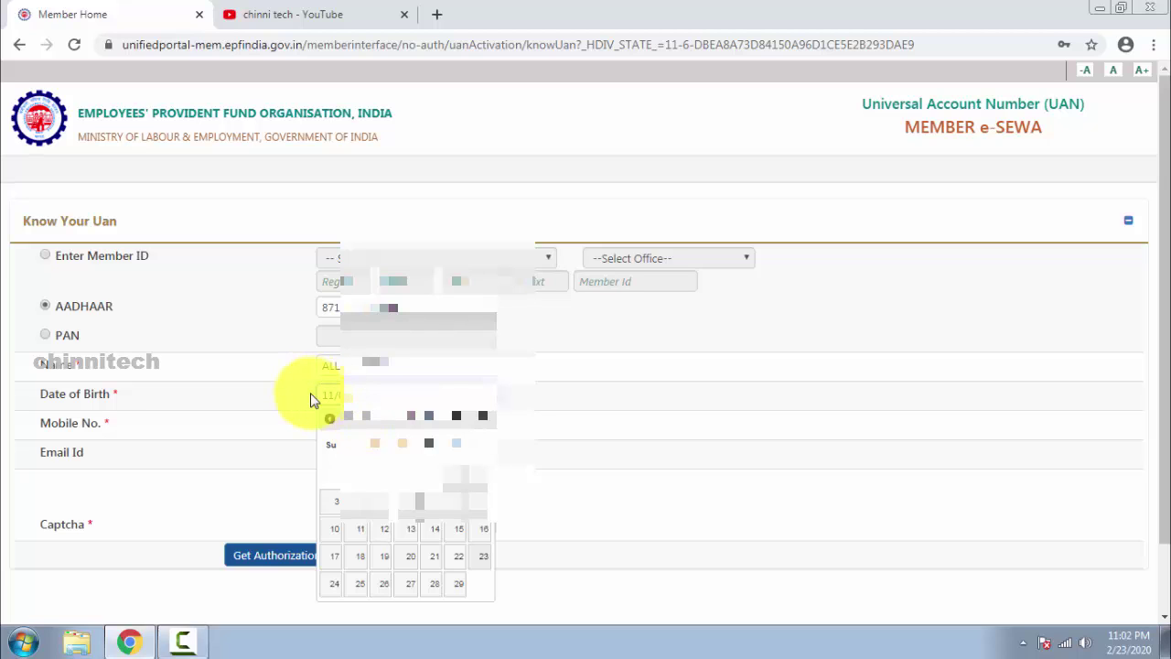
{"action": "type", "text": "0"}
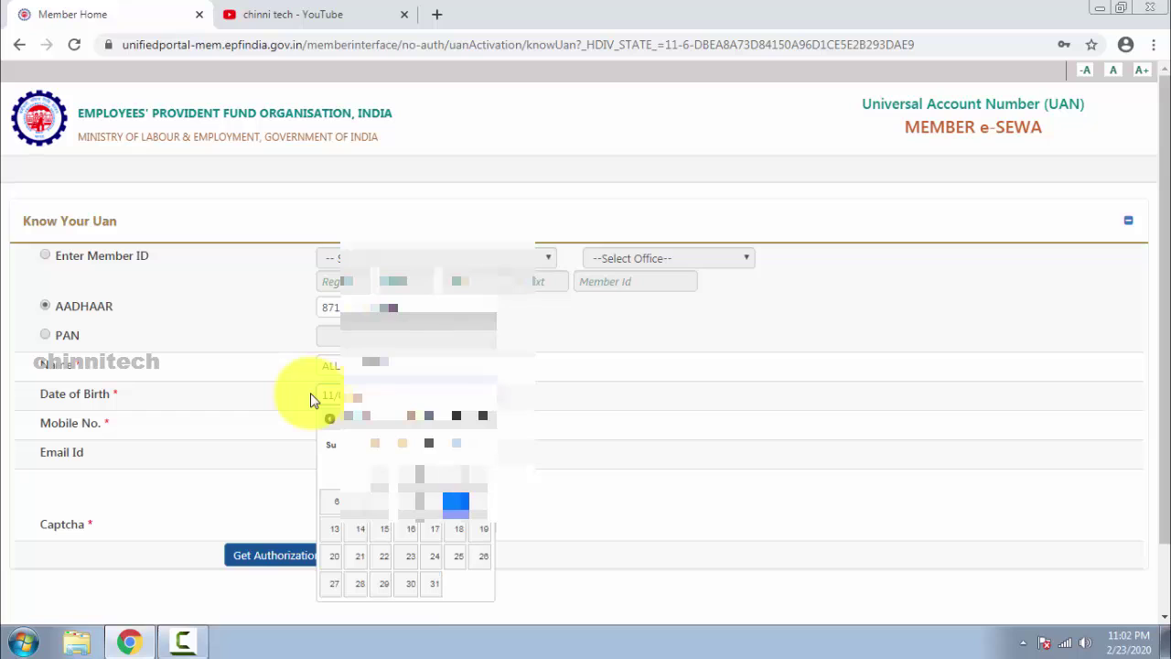
{"action": "key", "text": "Tab"}
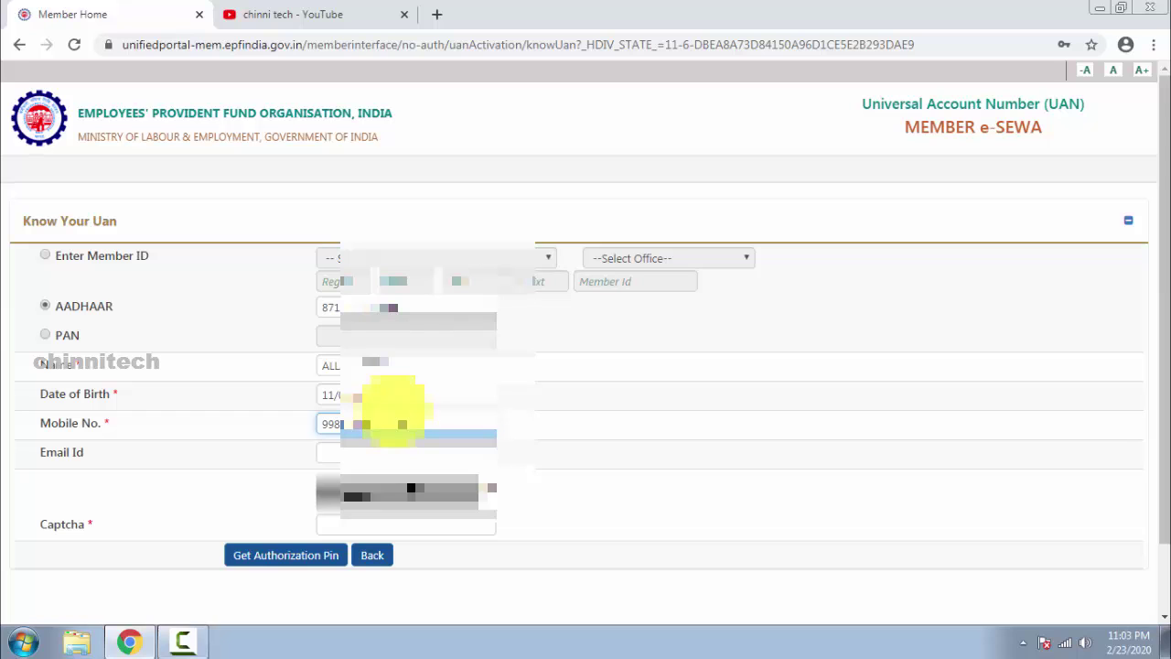
Fill in the member's mobile number and the captcha, then submit the lookup.
{"action": "type", "text": "99812345"}
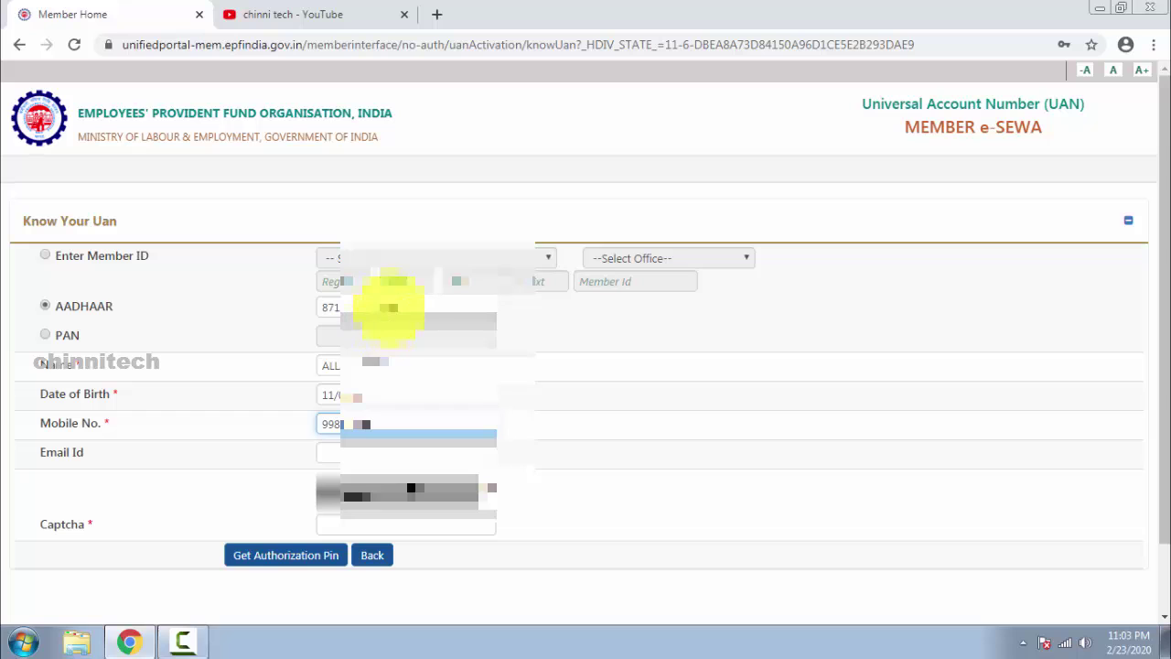
{"action": "double_click", "coordinate": [411, 420]}
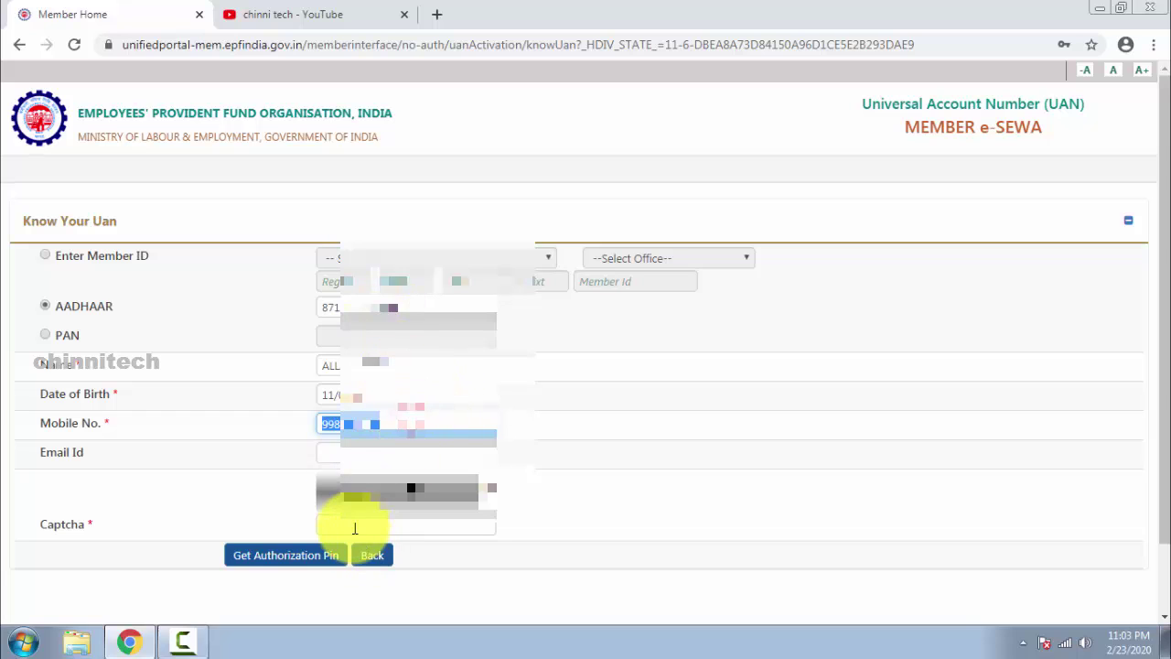
{"action": "left_click", "coordinate": [355, 527]}
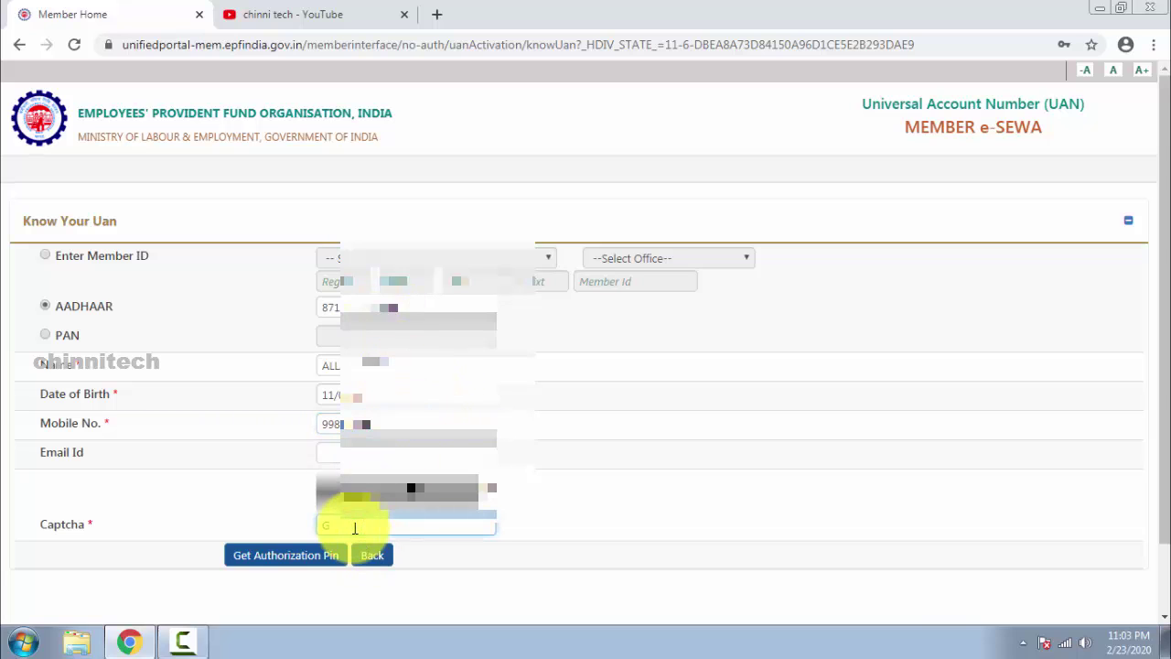
{"action": "key", "text": "Return"}
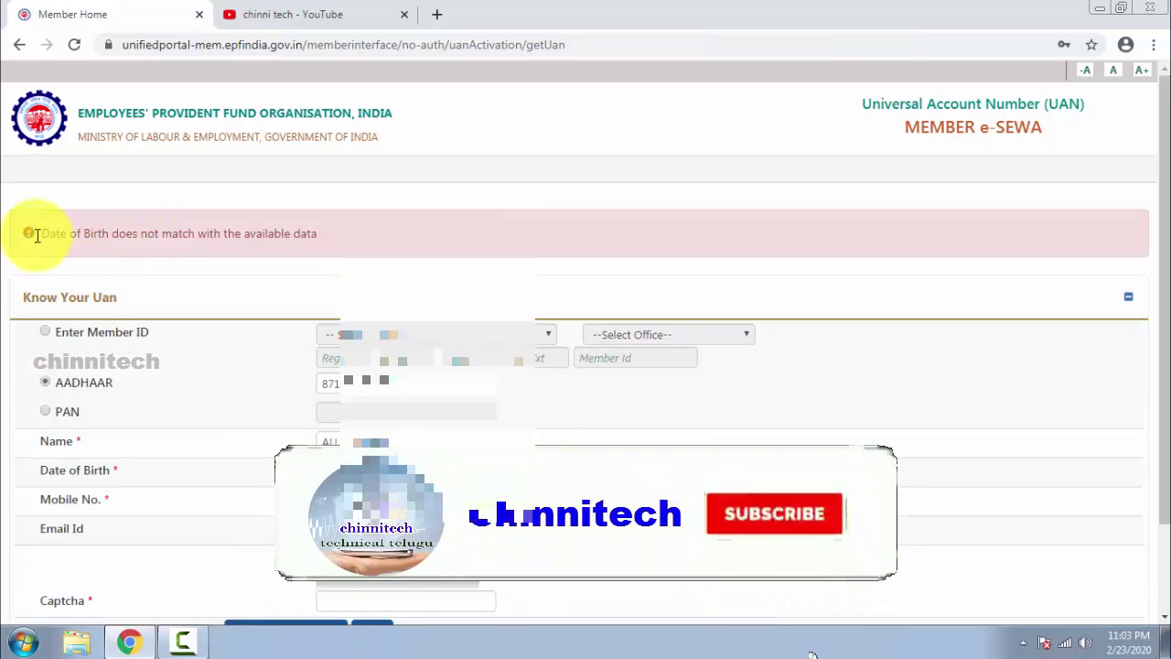
{"action": "left_click_drag", "start_coordinate": [62, 238], "coordinate": [320, 259]}
{"action": "scroll", "coordinate": [326, 327], "scroll_direction": "down", "scroll_amount": 1}
{"action": "scroll", "coordinate": [326, 340], "scroll_direction": "up", "scroll_amount": 1}
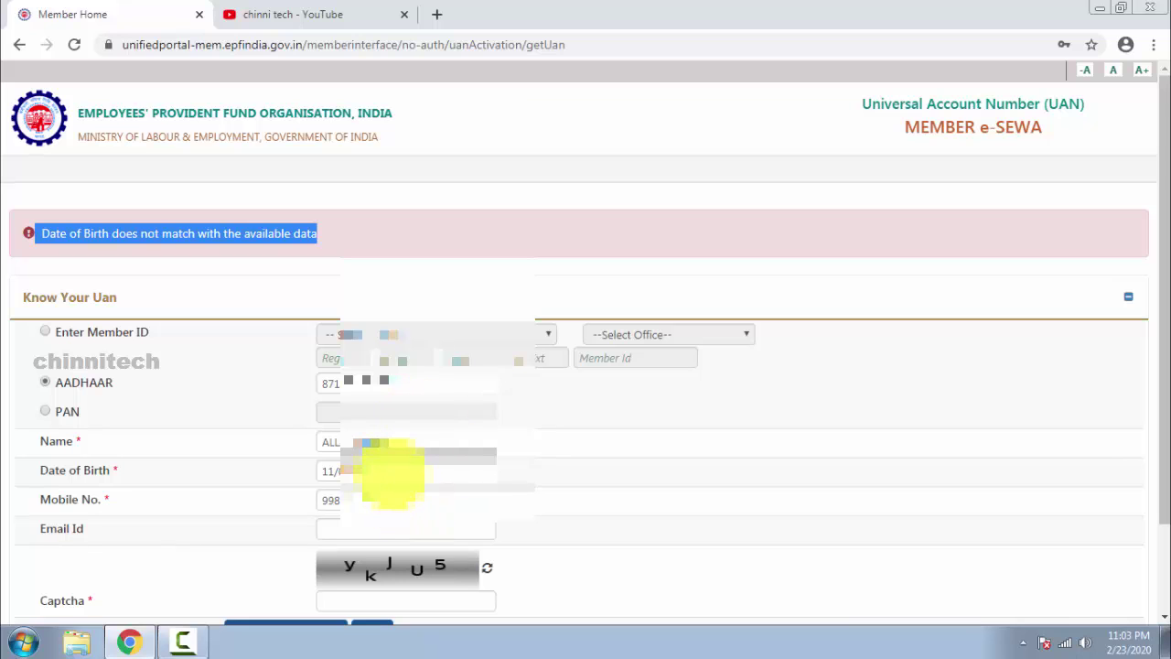
{"action": "triple_click", "coordinate": [60, 233]}
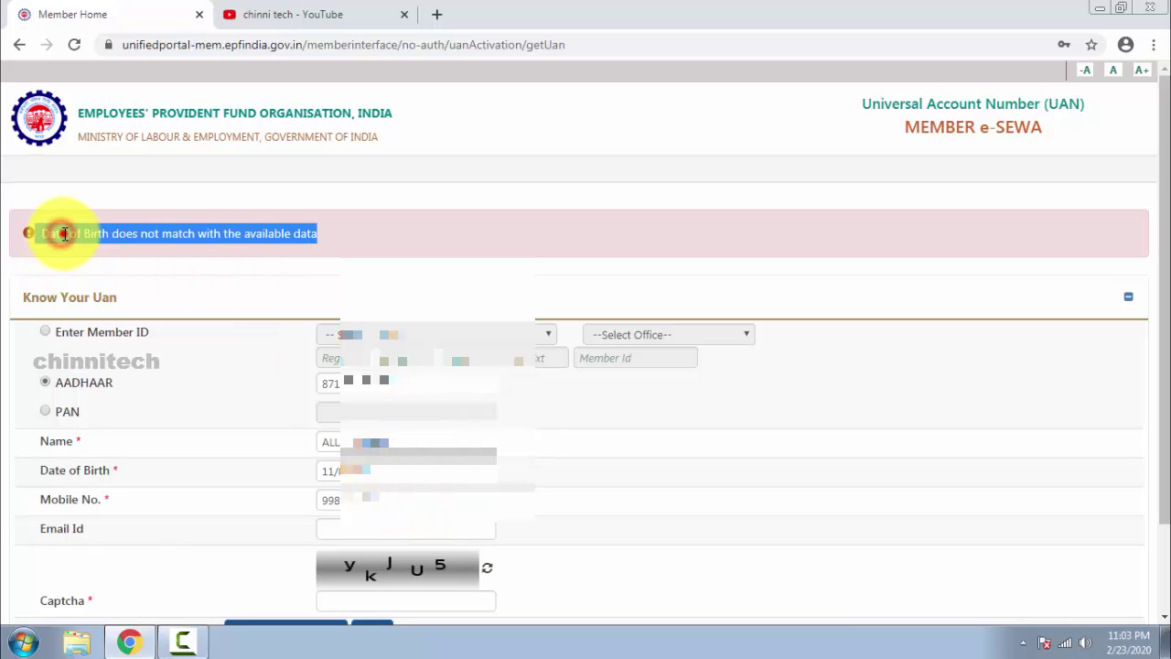
Re-pick the correct birth date, fill the new captcha and click Get Authorization Pin.
{"action": "double_click", "coordinate": [61, 234]}
{"action": "left_click", "coordinate": [402, 468]}
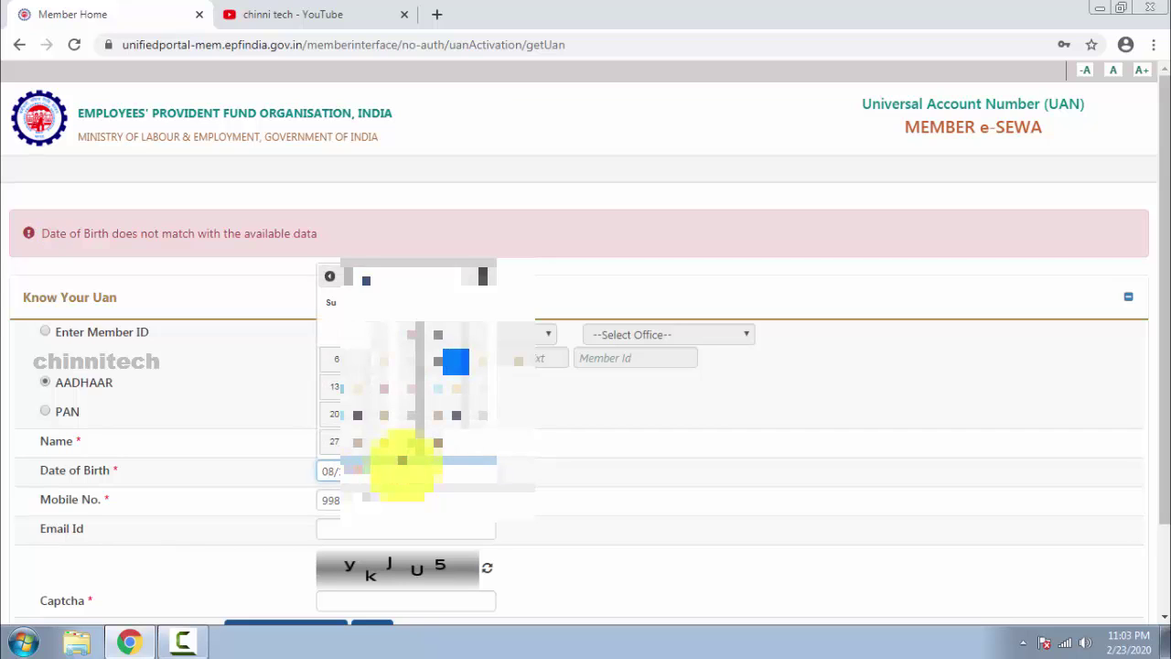
{"action": "key", "text": "Tab"}
{"action": "scroll", "coordinate": [245, 514], "scroll_direction": "down", "scroll_amount": 2}
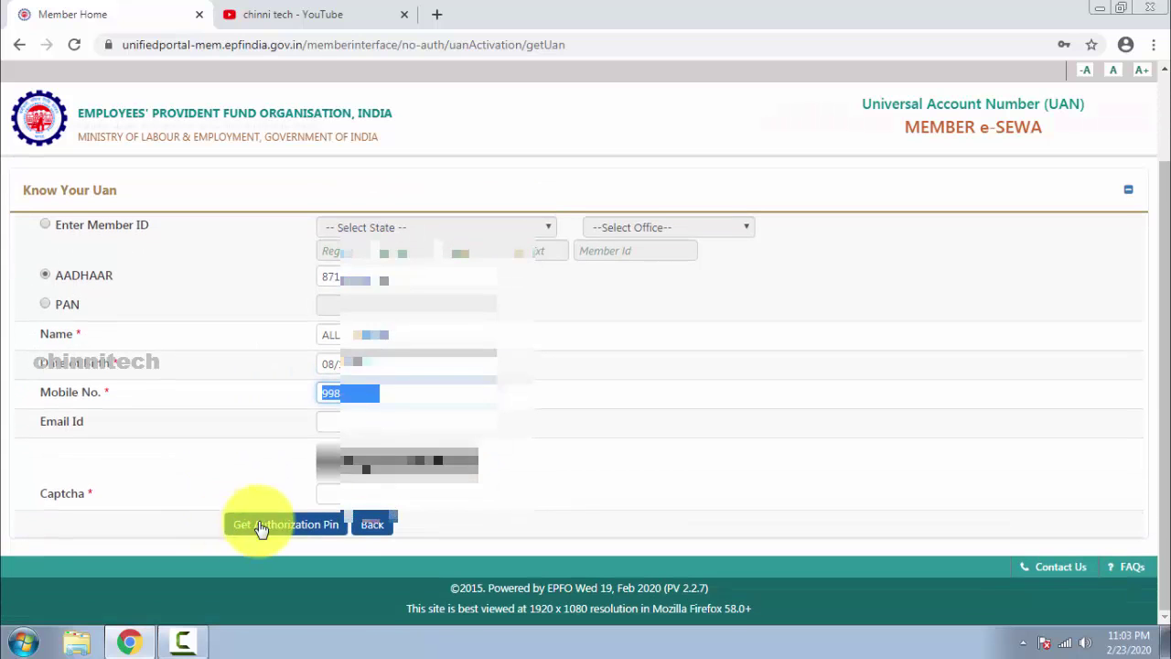
{"action": "left_click", "coordinate": [356, 493]}
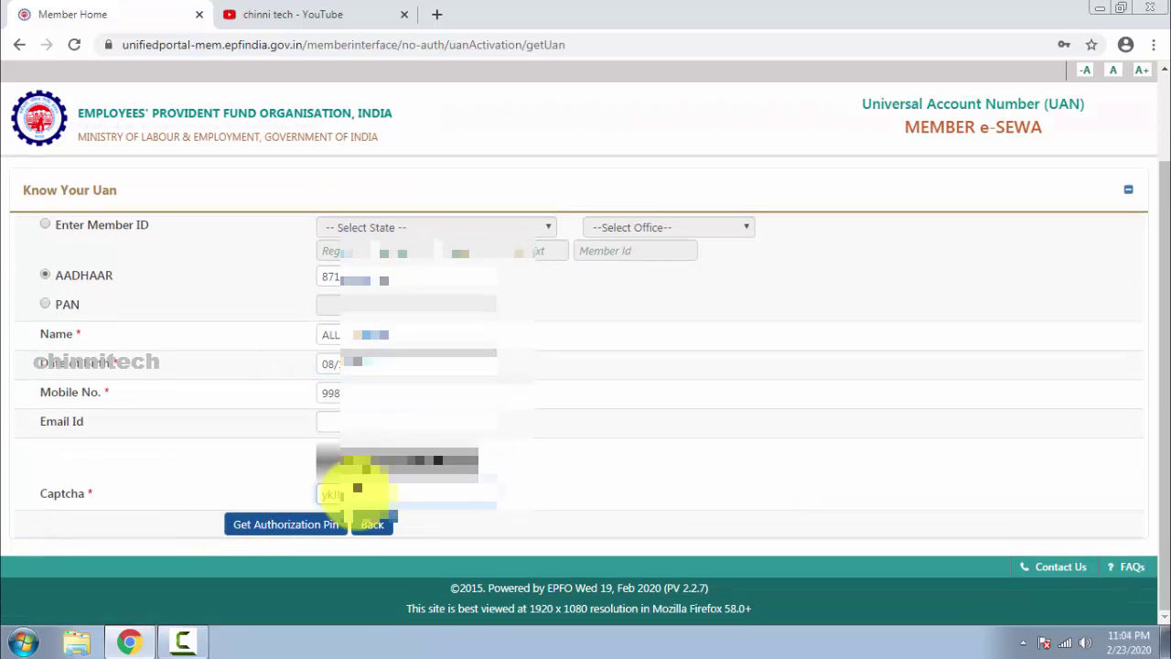
{"action": "left_click", "coordinate": [292, 529]}
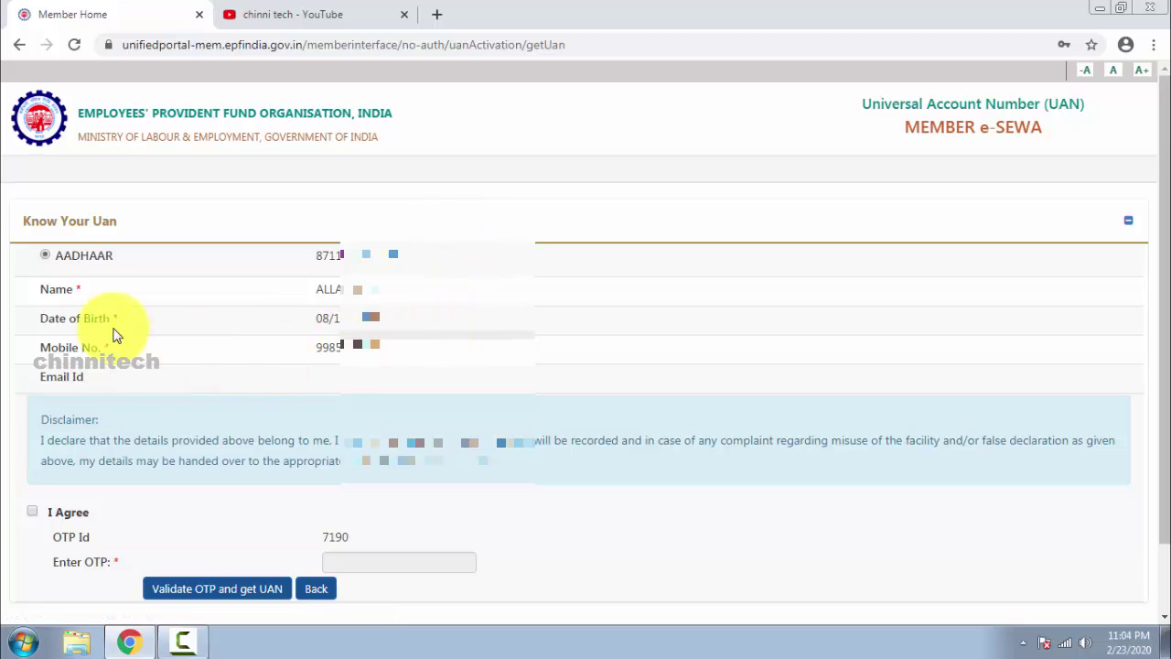
Review the displayed Aadhaar, name and mobile details and accept the disclaimer.
{"action": "left_click_drag", "start_coordinate": [52, 259], "coordinate": [397, 255]}
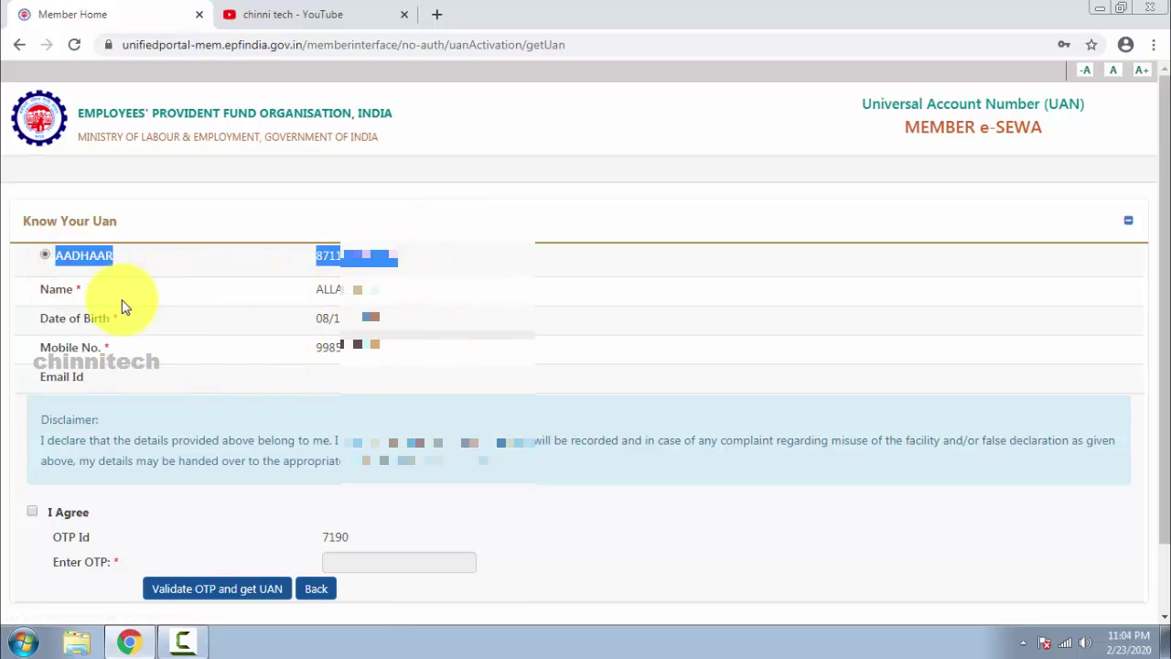
{"action": "left_click_drag", "start_coordinate": [149, 298], "coordinate": [424, 314]}
{"action": "left_click_drag", "start_coordinate": [280, 344], "coordinate": [420, 357]}
{"action": "left_click", "coordinate": [421, 357]}
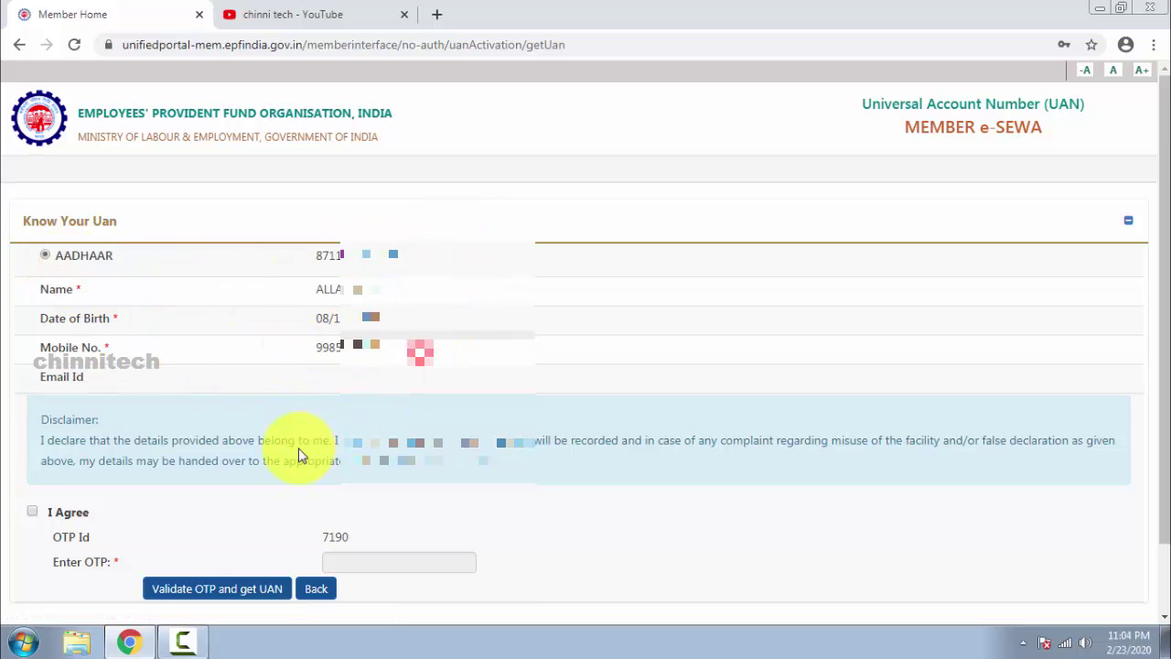
{"action": "left_click", "coordinate": [32, 514]}
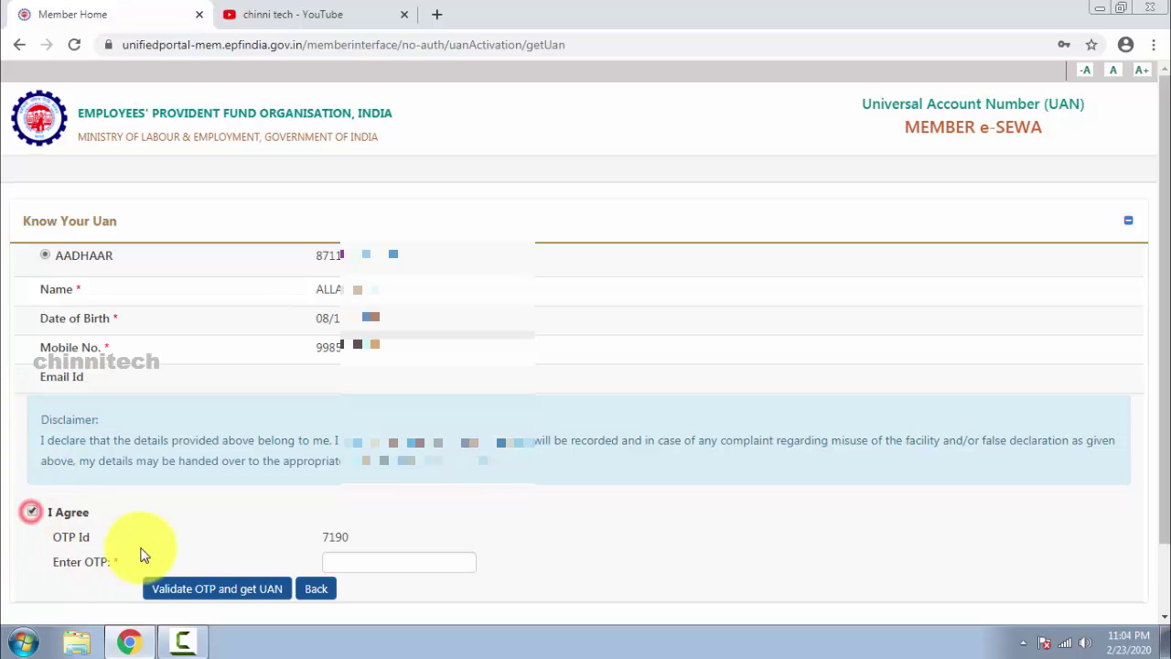
Enter and validate the OTP to retrieve the UAN, then open Forgot Password.
{"action": "left_click", "coordinate": [353, 560]}
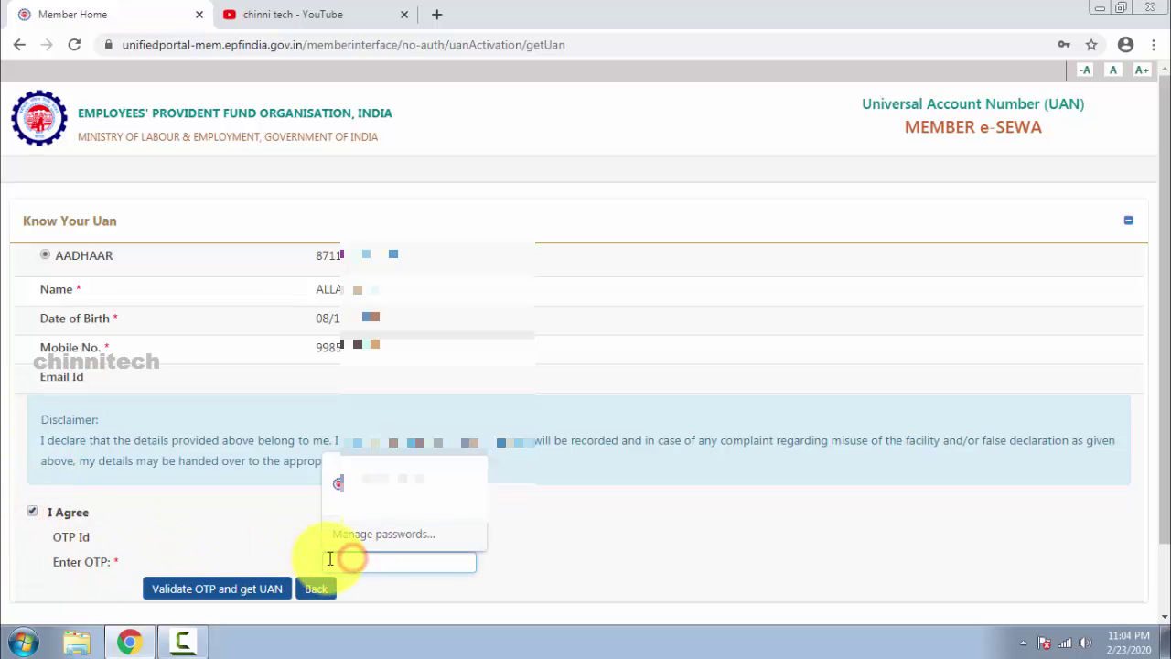
{"action": "left_click", "coordinate": [251, 533]}
{"action": "left_click", "coordinate": [342, 560]}
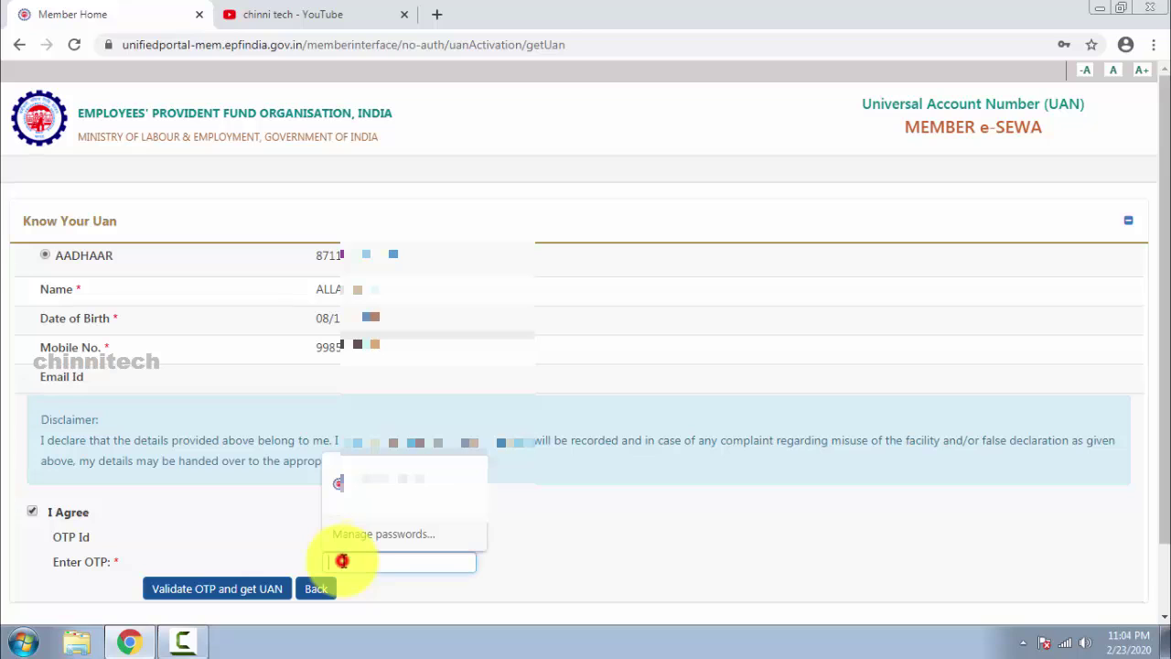
{"action": "type", "text": "1"}
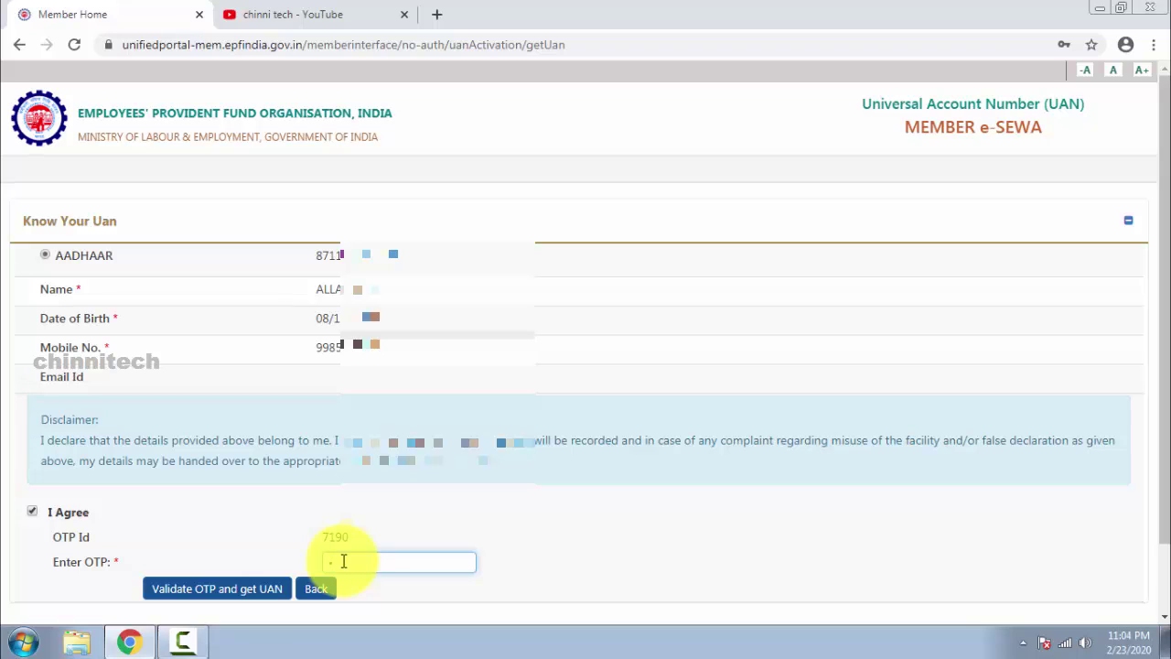
{"action": "left_click", "coordinate": [235, 590]}
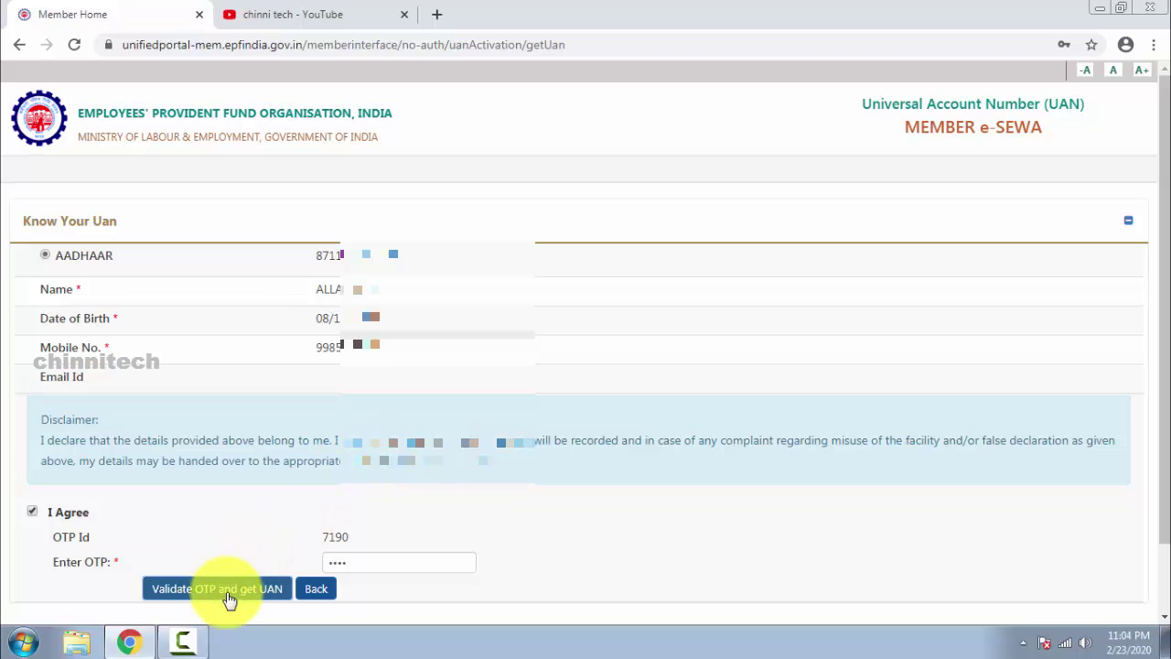
{"action": "left_click", "coordinate": [230, 595]}
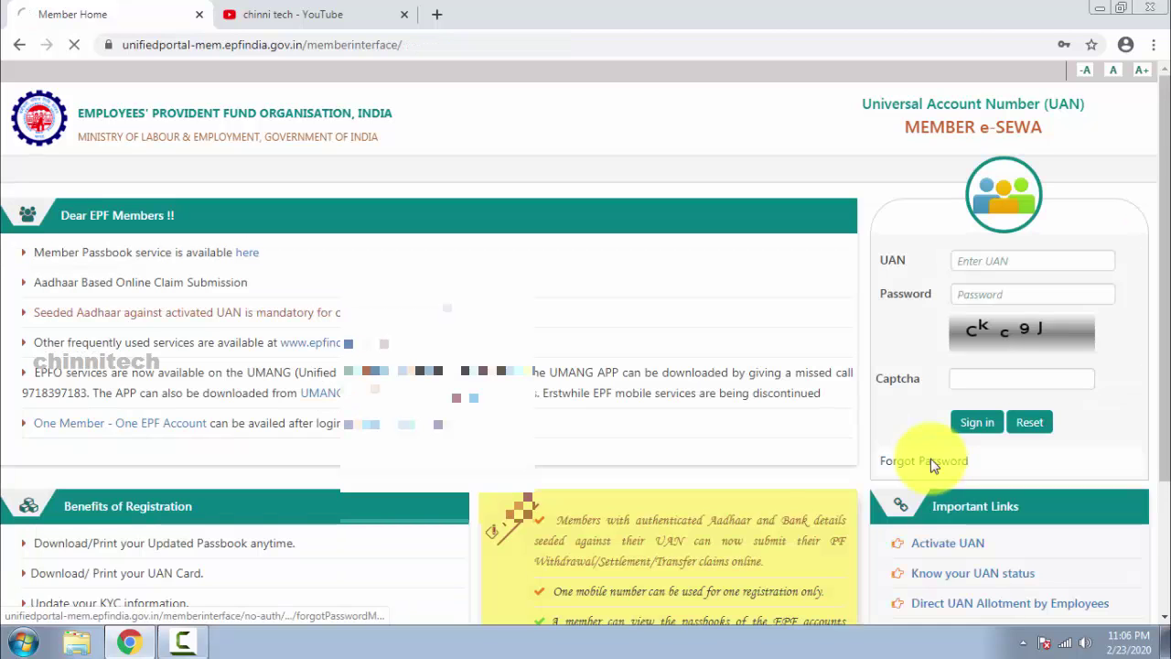
{"action": "left_click", "coordinate": [903, 460]}
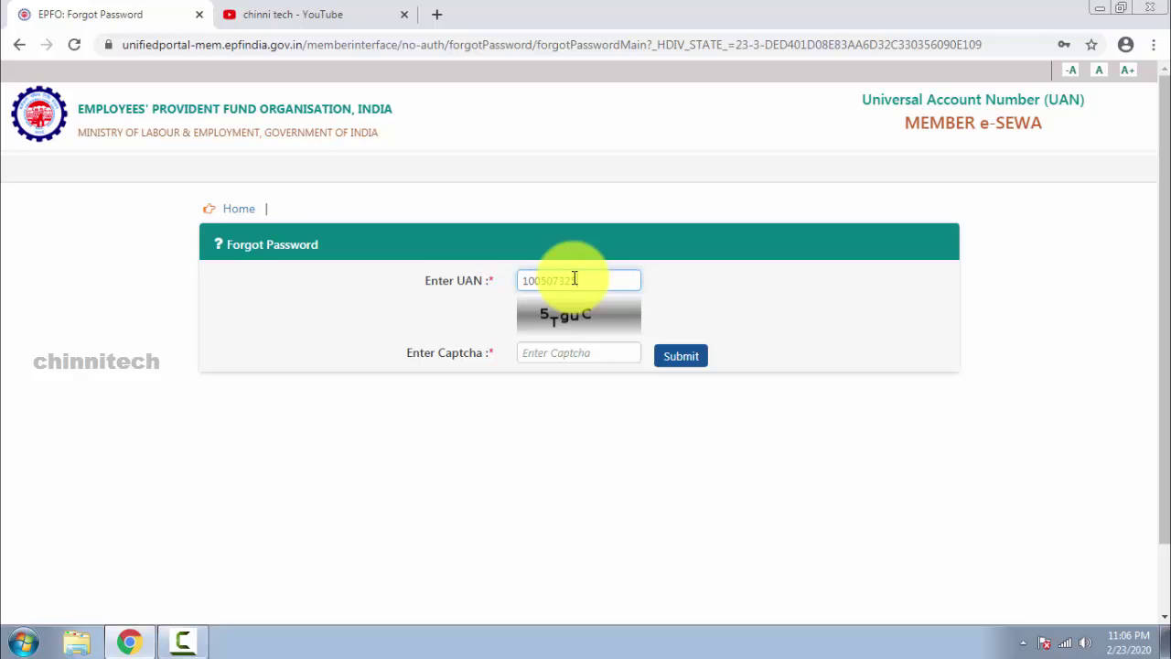
Enter the captcha on the Forgot Password form and submit it with the UAN.
{"action": "left_click", "coordinate": [570, 349]}
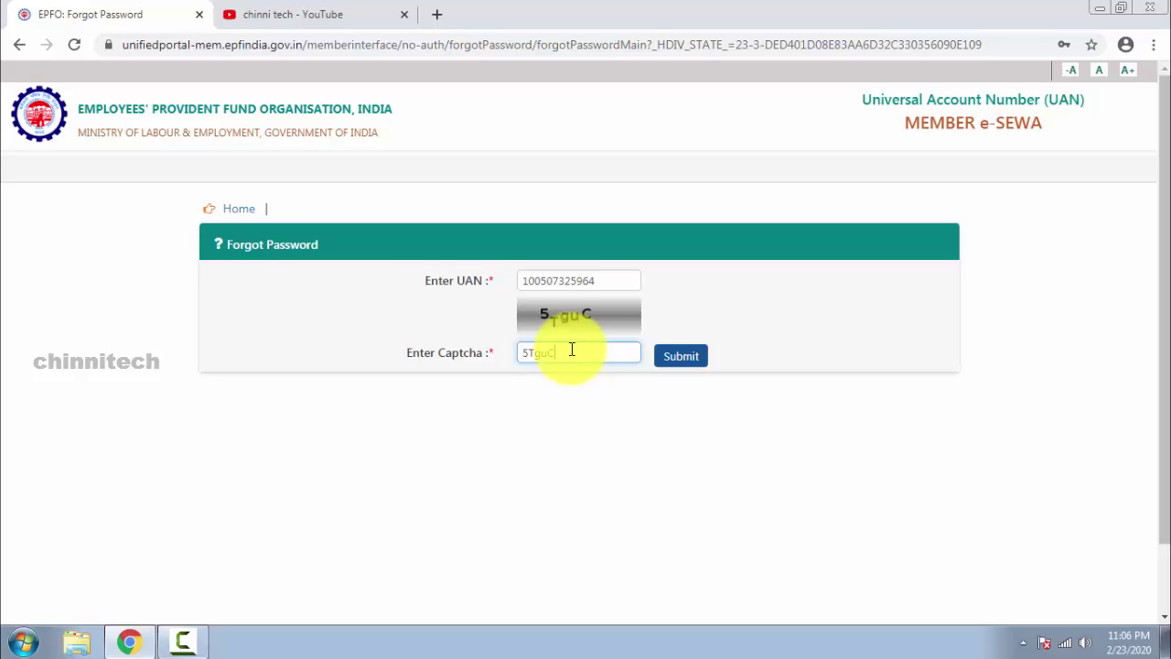
{"action": "left_click", "coordinate": [673, 356]}
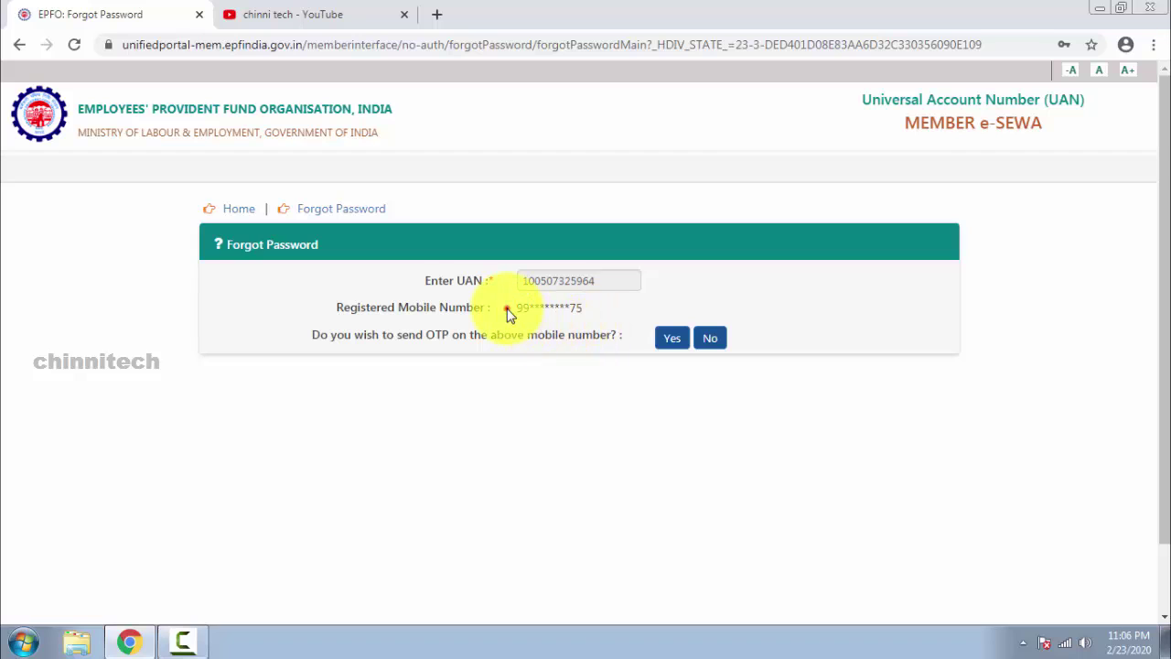
Confirm the registered mobile, have the OTP sent there, and submit it for verification.
{"action": "left_click", "coordinate": [506, 307]}
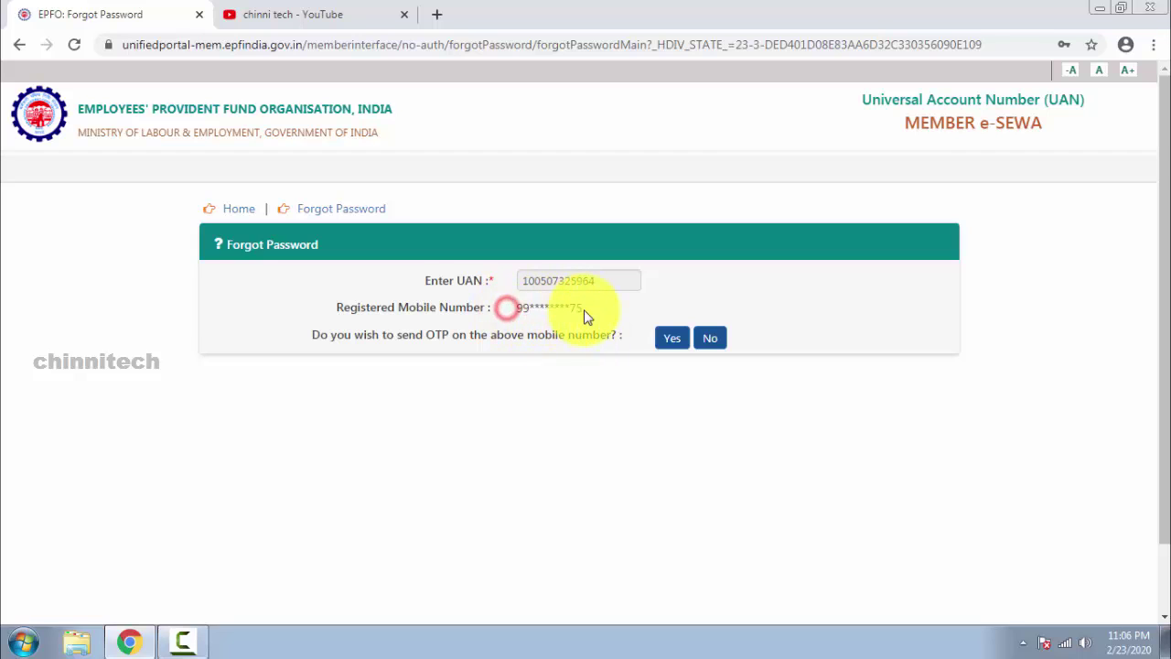
{"action": "left_click", "coordinate": [672, 341]}
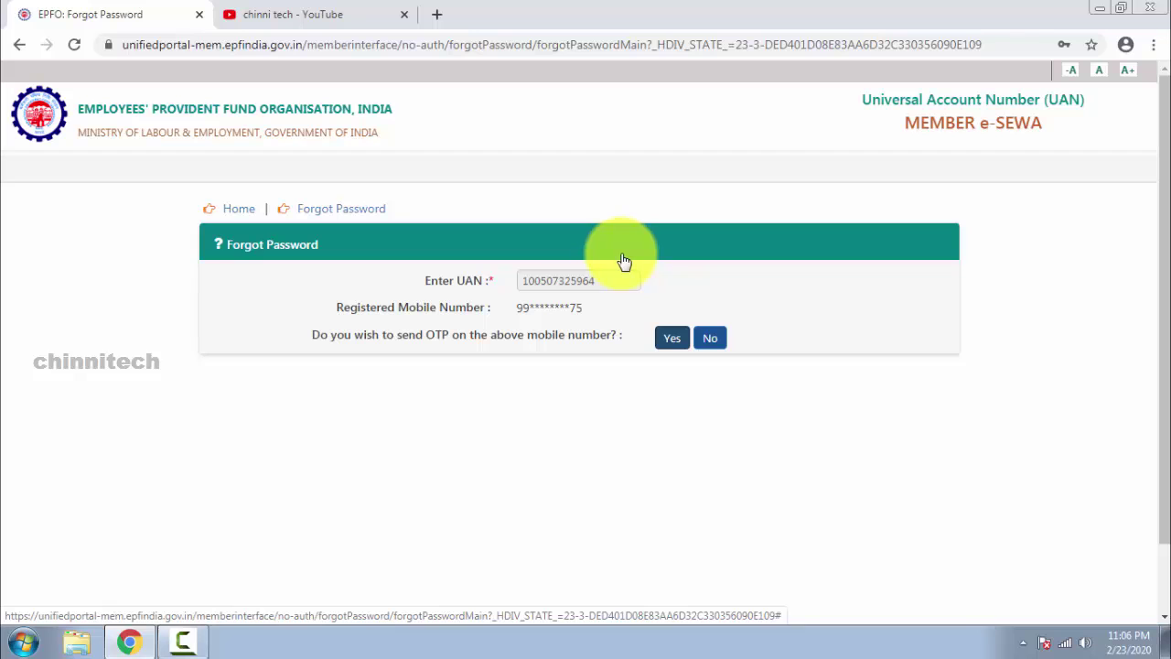
{"action": "left_click", "coordinate": [586, 339]}
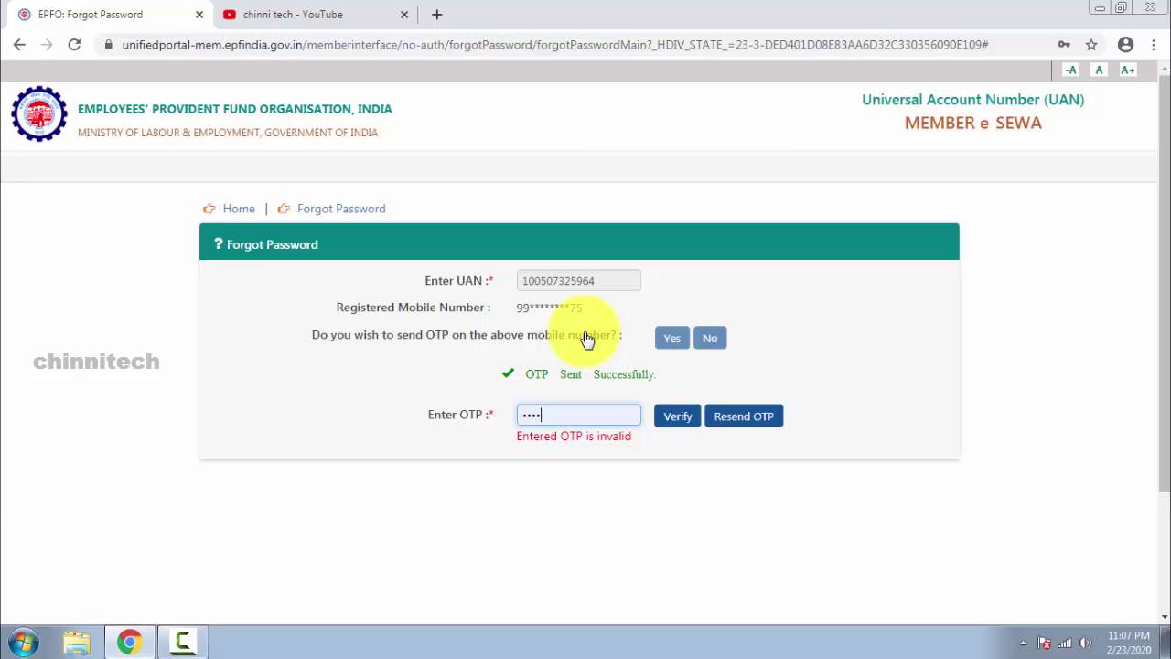
{"action": "left_click", "coordinate": [587, 340]}
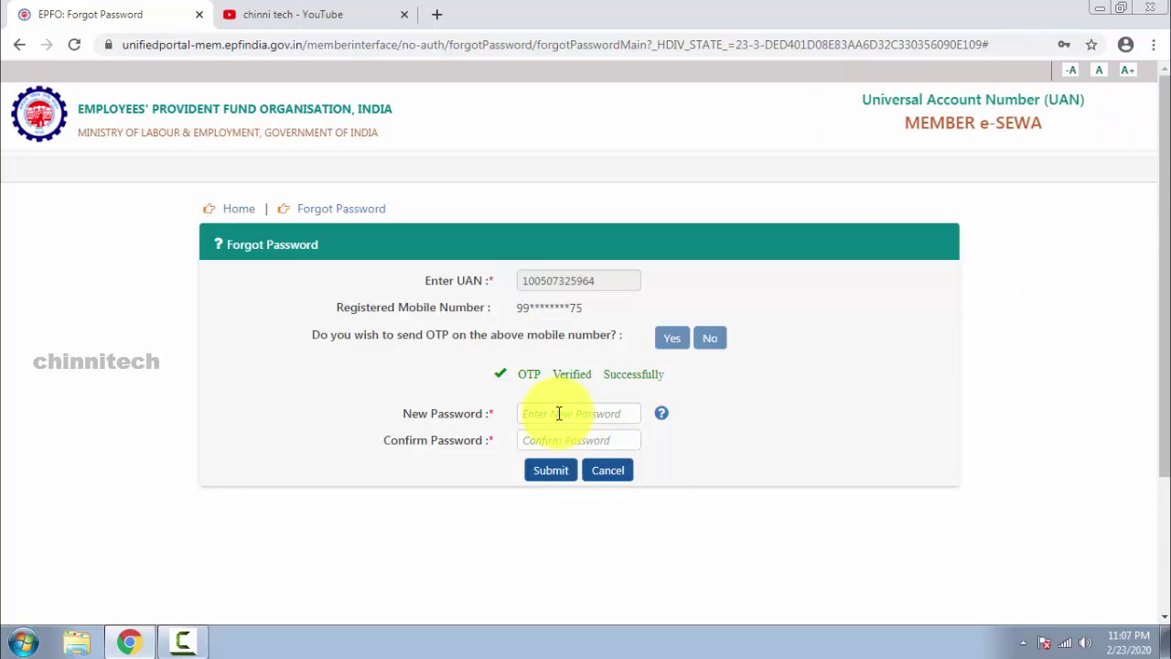
Close the password suggestions on the New and Confirm Password fields and return to Member Home.
{"action": "left_click", "coordinate": [557, 413]}
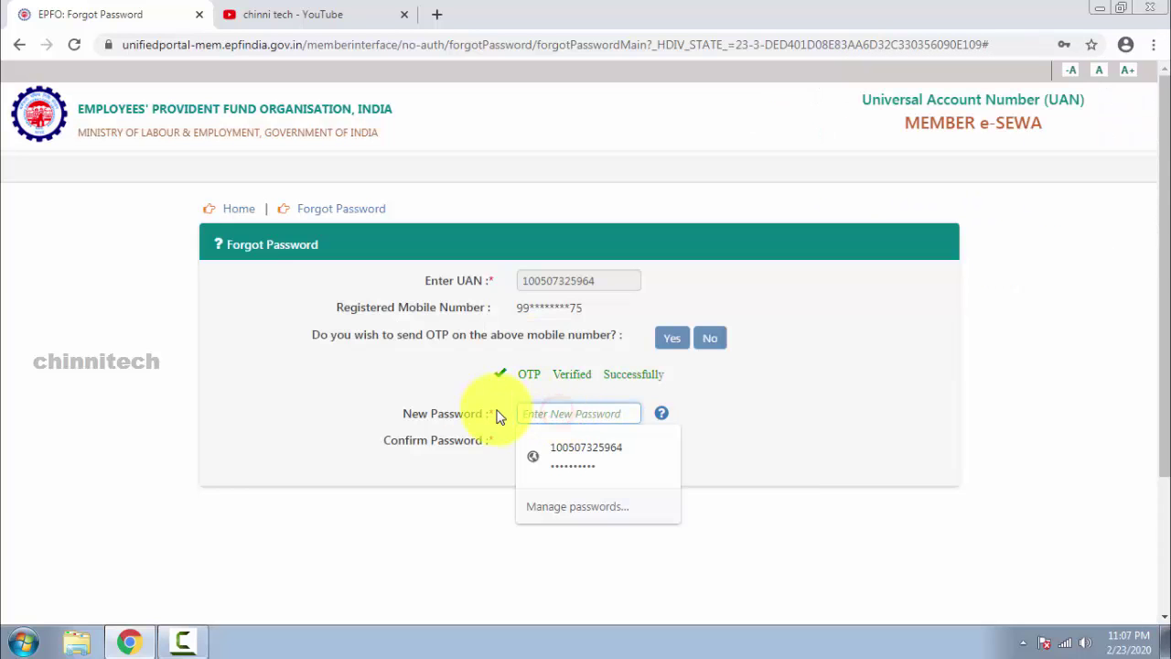
{"action": "left_click", "coordinate": [497, 407]}
{"action": "left_click", "coordinate": [549, 413]}
{"action": "left_click", "coordinate": [505, 412]}
{"action": "left_click", "coordinate": [549, 444]}
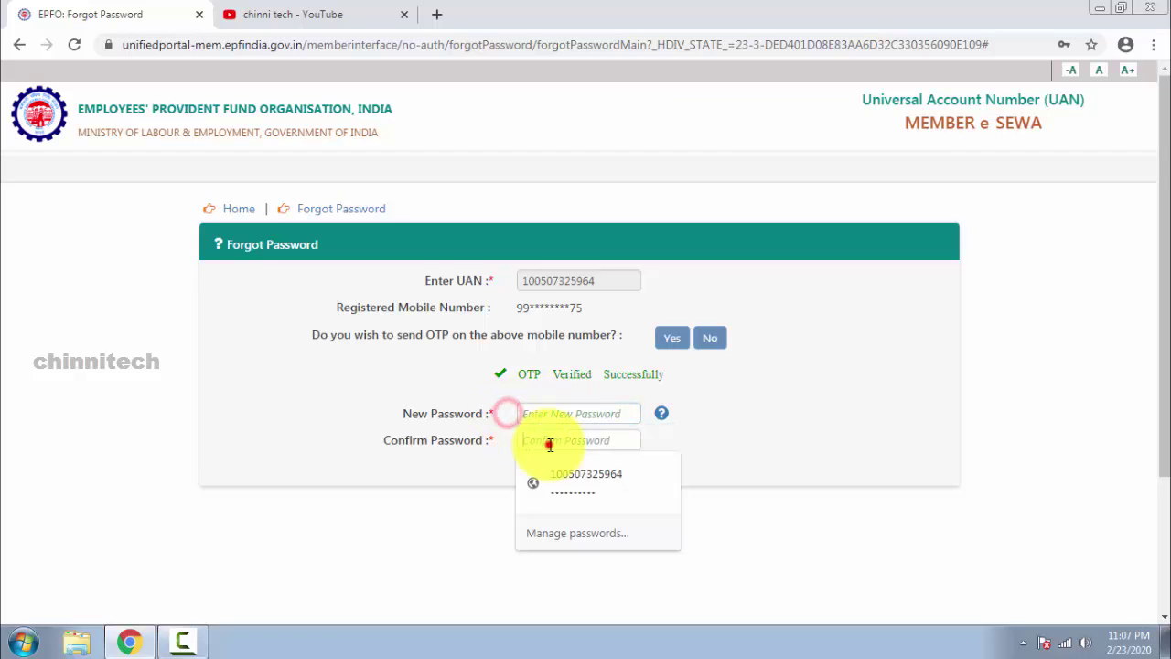
{"action": "left_click", "coordinate": [497, 469]}
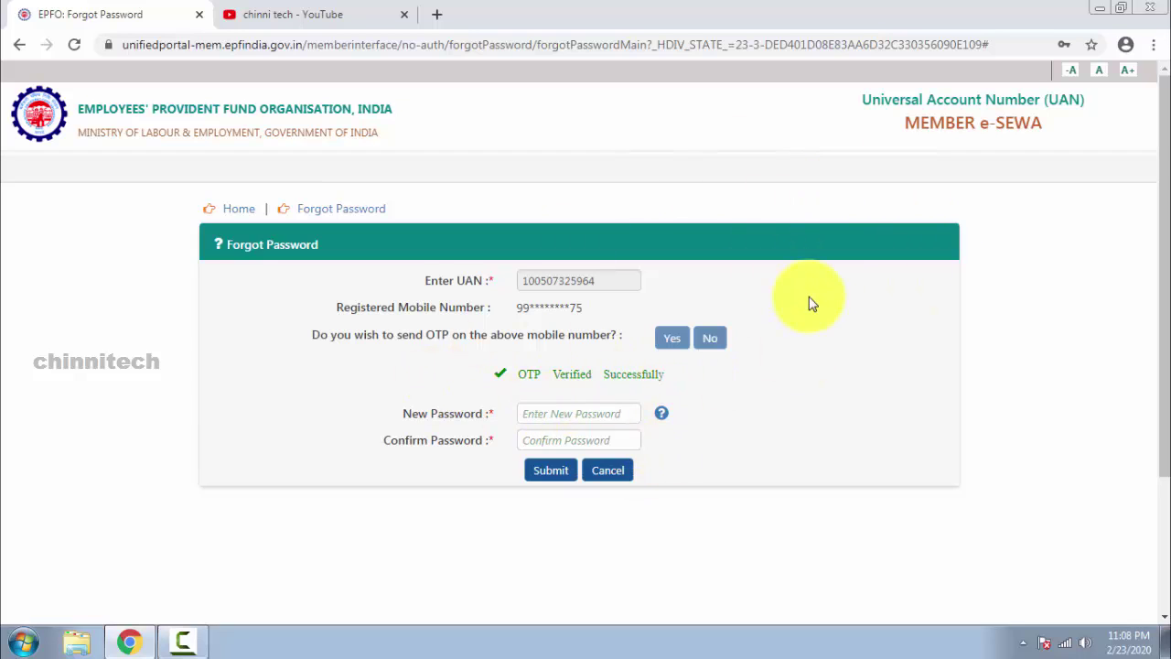
{"action": "left_click", "coordinate": [115, 109]}
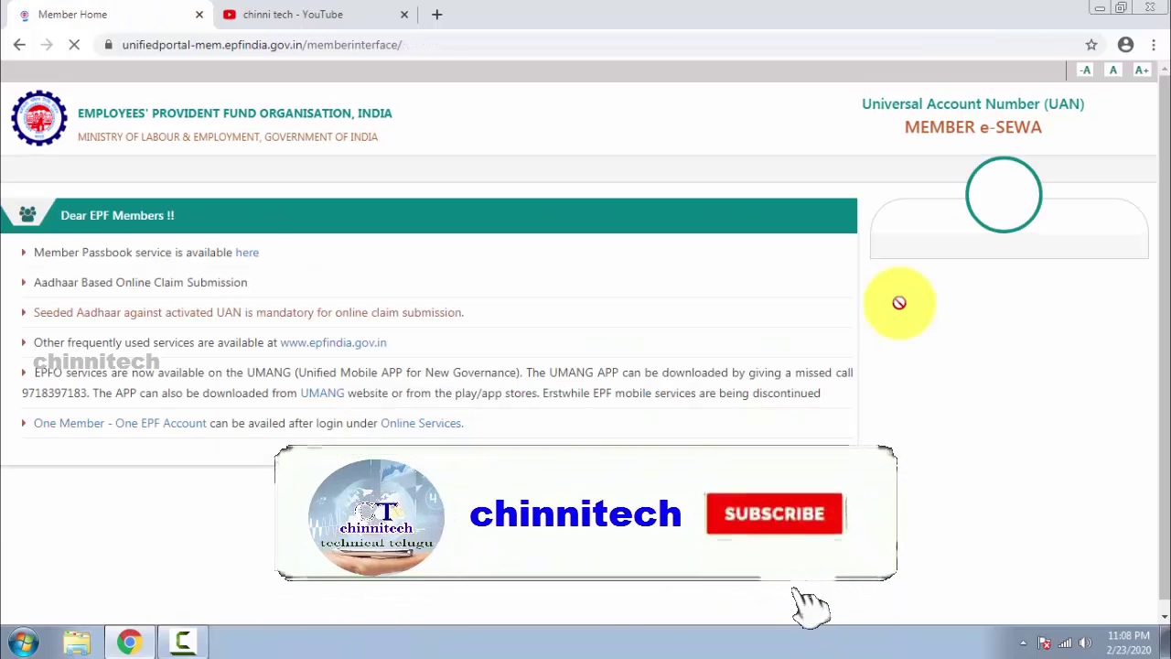
Log in using the saved UAN credentials from Chrome plus the captcha.
{"action": "left_click", "coordinate": [967, 263]}
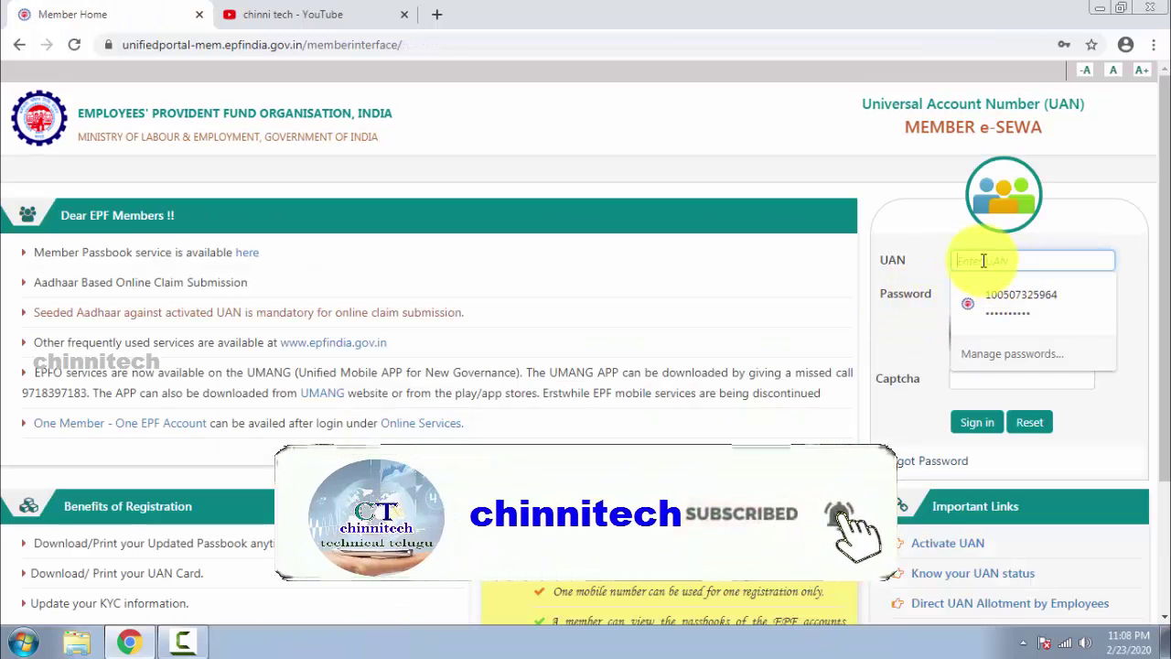
{"action": "left_click", "coordinate": [914, 255]}
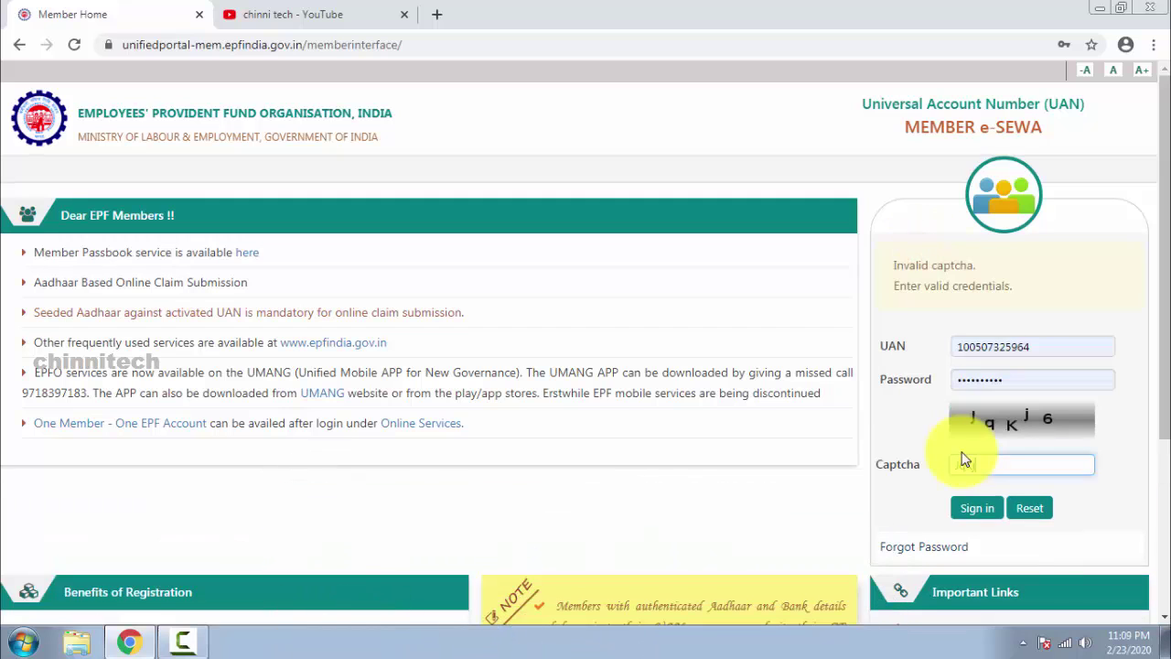
{"action": "left_click", "coordinate": [978, 519]}
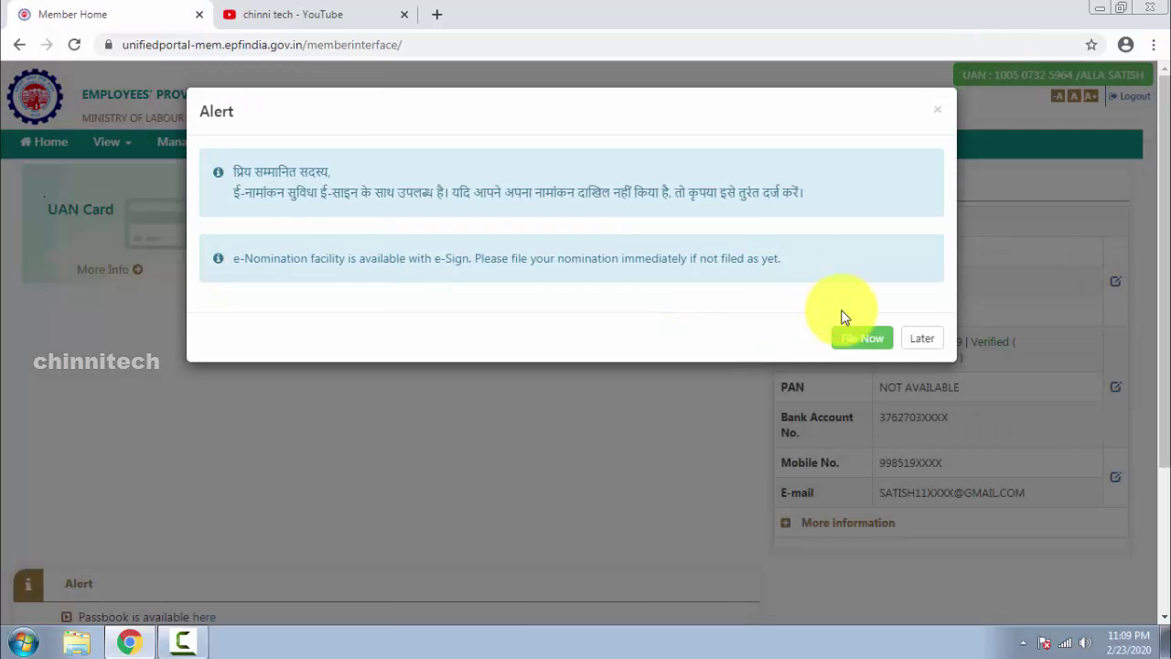
Choose Later on the e-Nomination alert to reveal the member dashboard.
{"action": "left_click", "coordinate": [929, 339]}
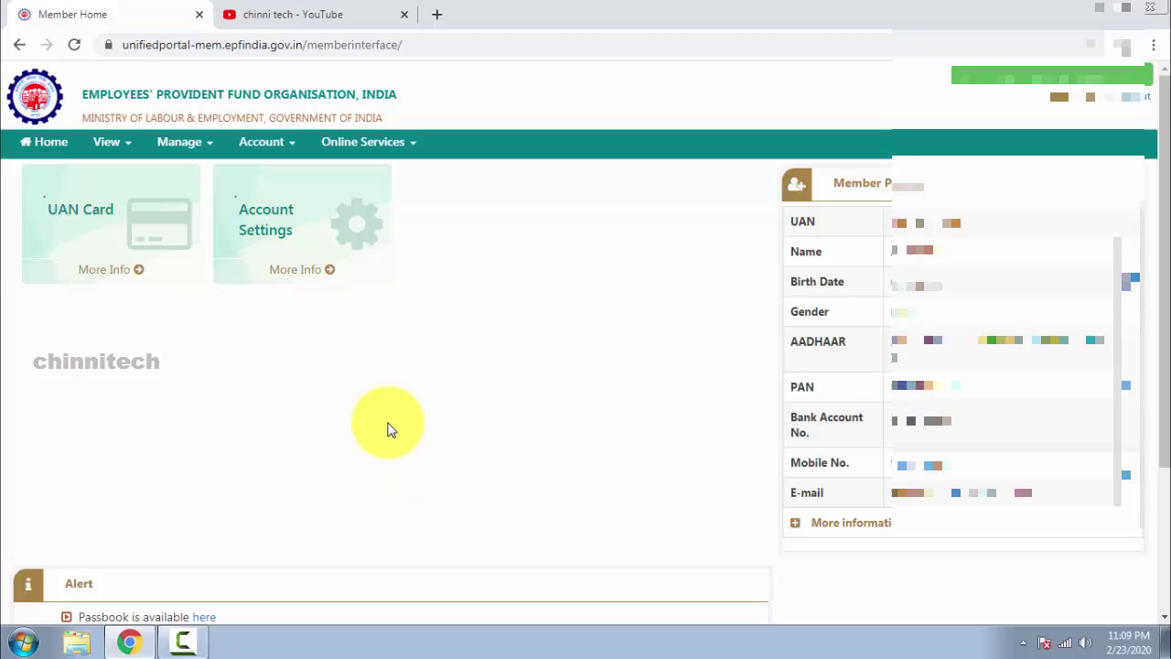
Browse the dashboard's Online Services and Account menus to review their options.
{"action": "left_click", "coordinate": [135, 117]}
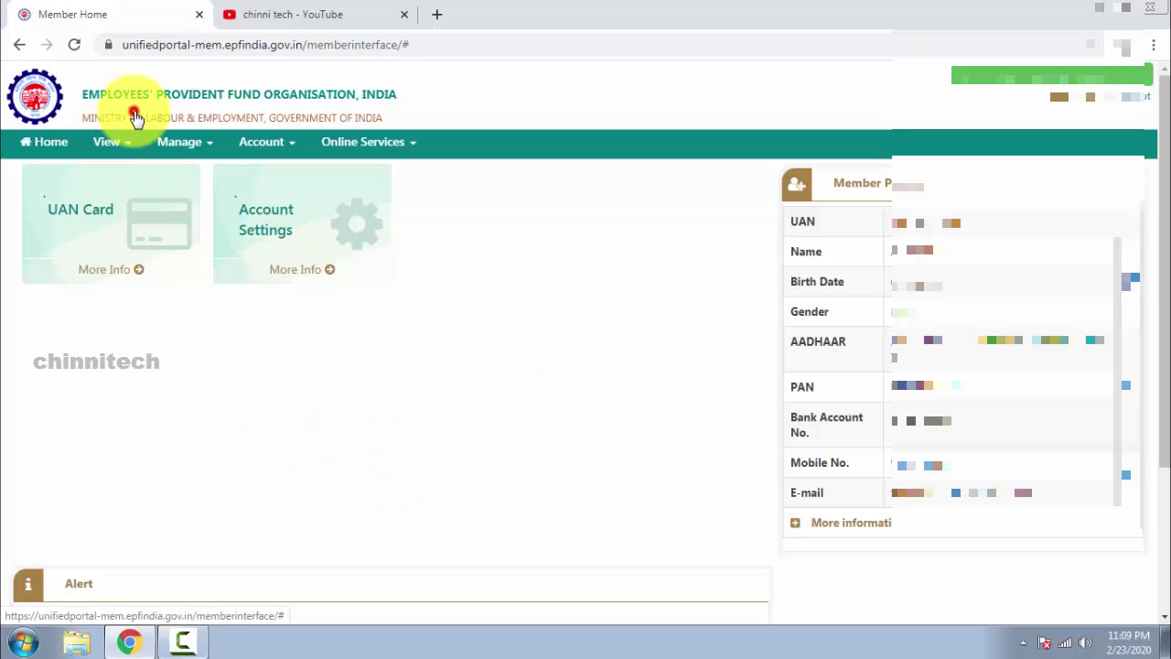
{"action": "left_click", "coordinate": [272, 96]}
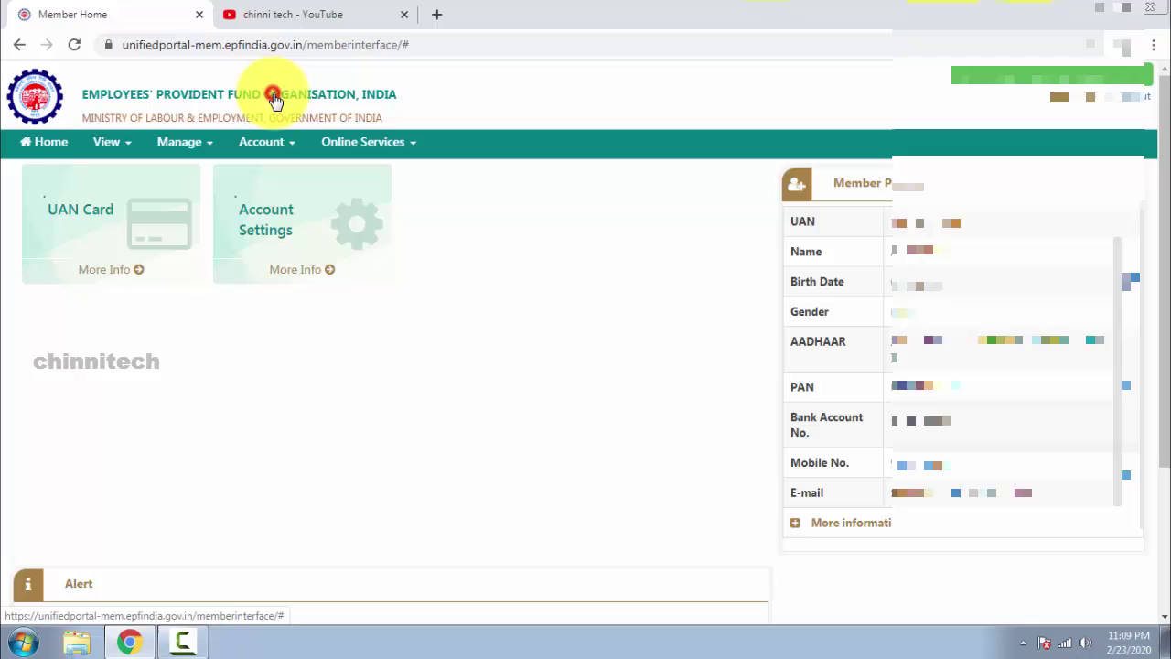
{"action": "left_click", "coordinate": [78, 101]}
{"action": "left_click", "coordinate": [102, 107]}
{"action": "left_click", "coordinate": [356, 143]}
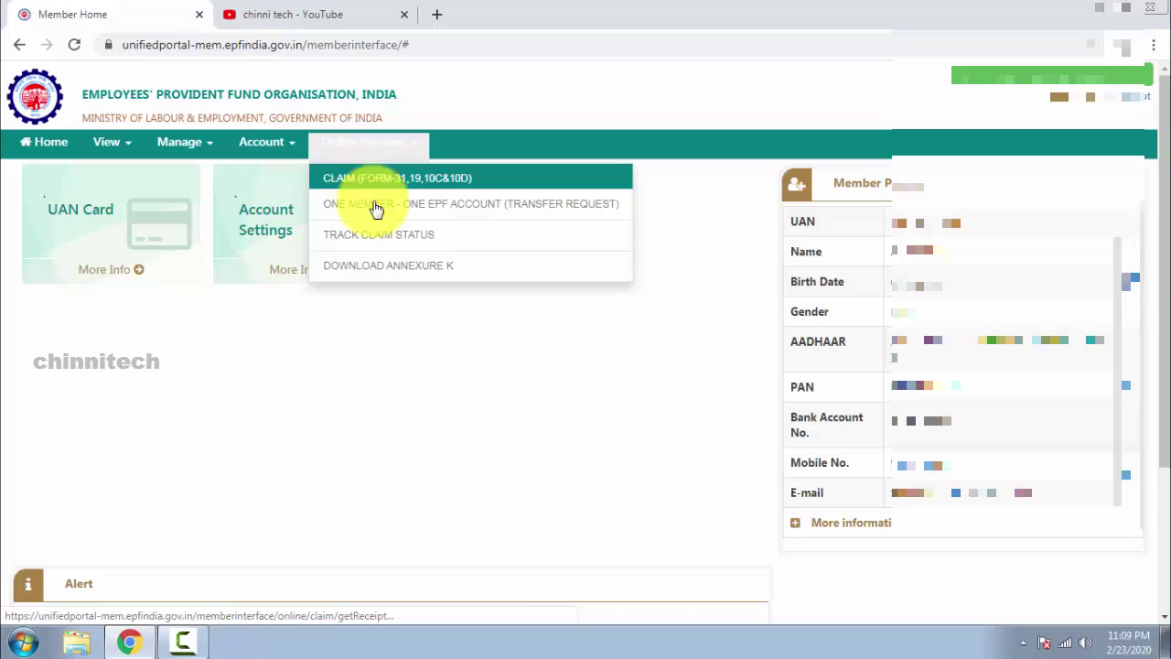
{"action": "left_click", "coordinate": [259, 144]}
Review the Manage and View menus, including passbook options, then log out.
{"action": "left_click", "coordinate": [178, 146]}
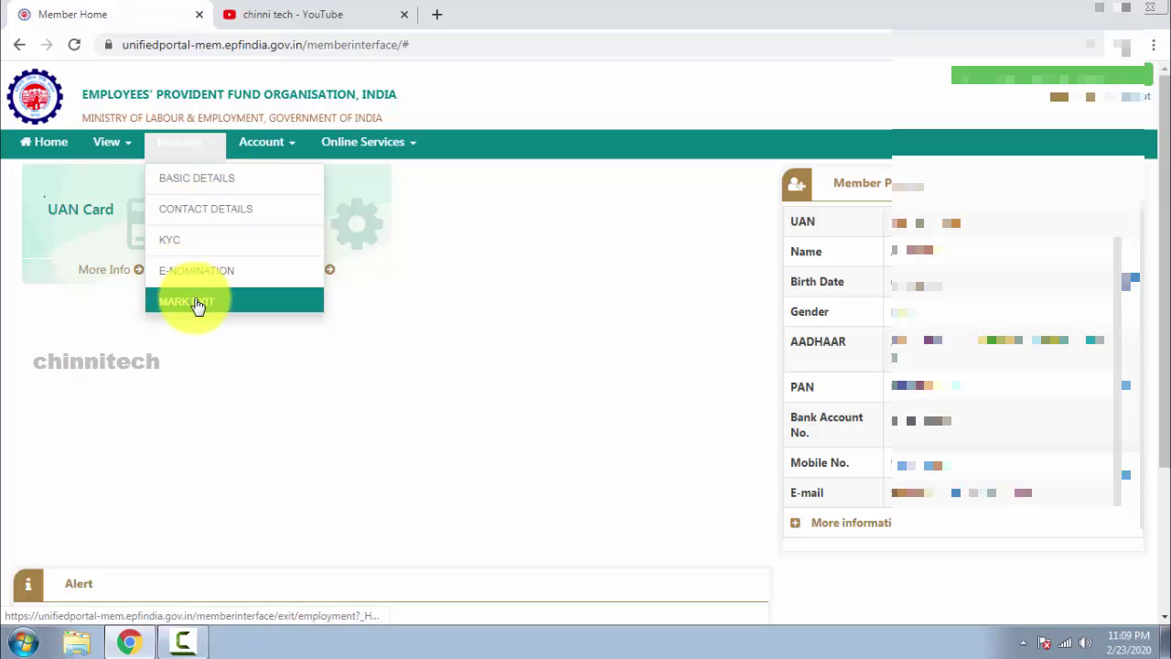
{"action": "left_click", "coordinate": [111, 144]}
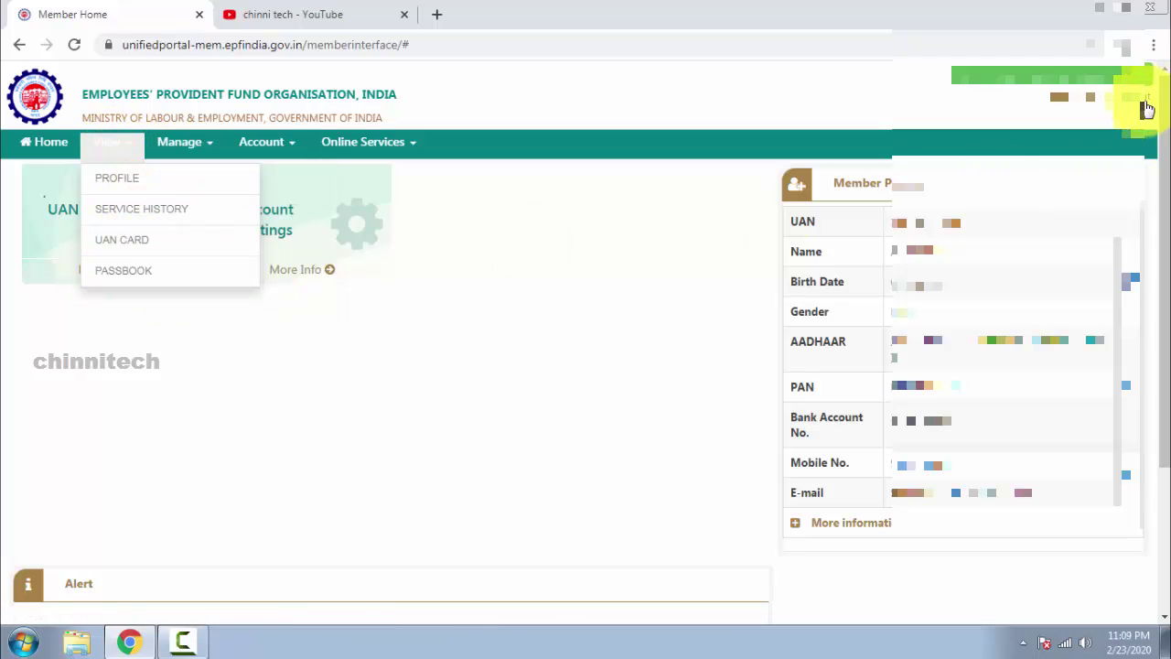
{"action": "left_click", "coordinate": [1139, 105]}
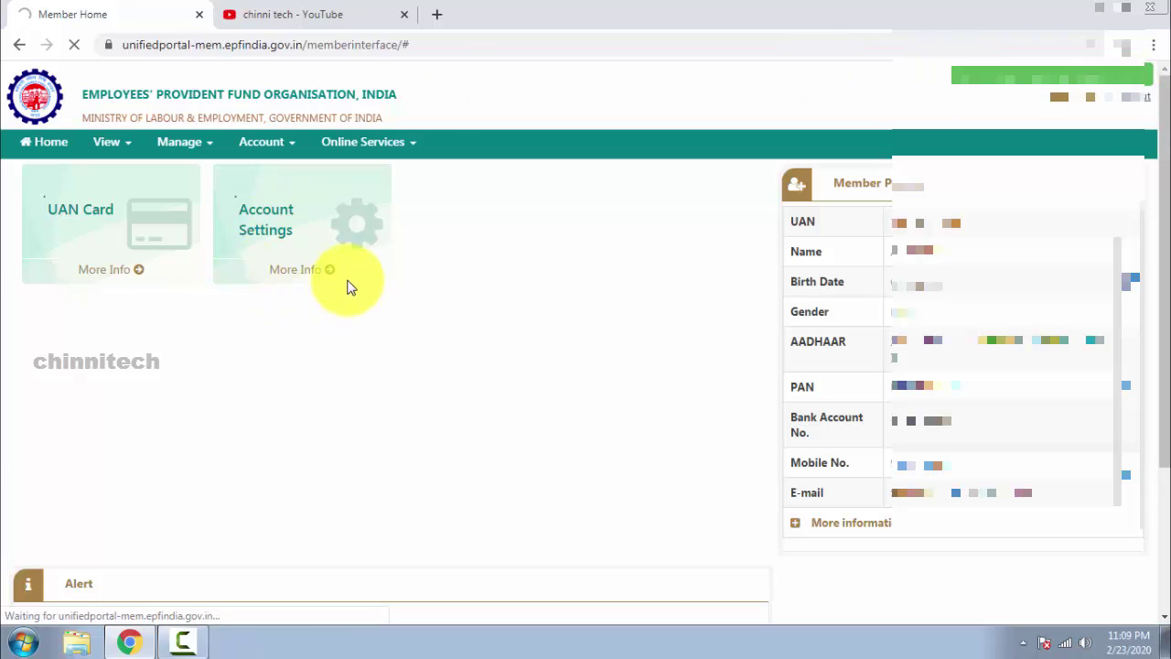